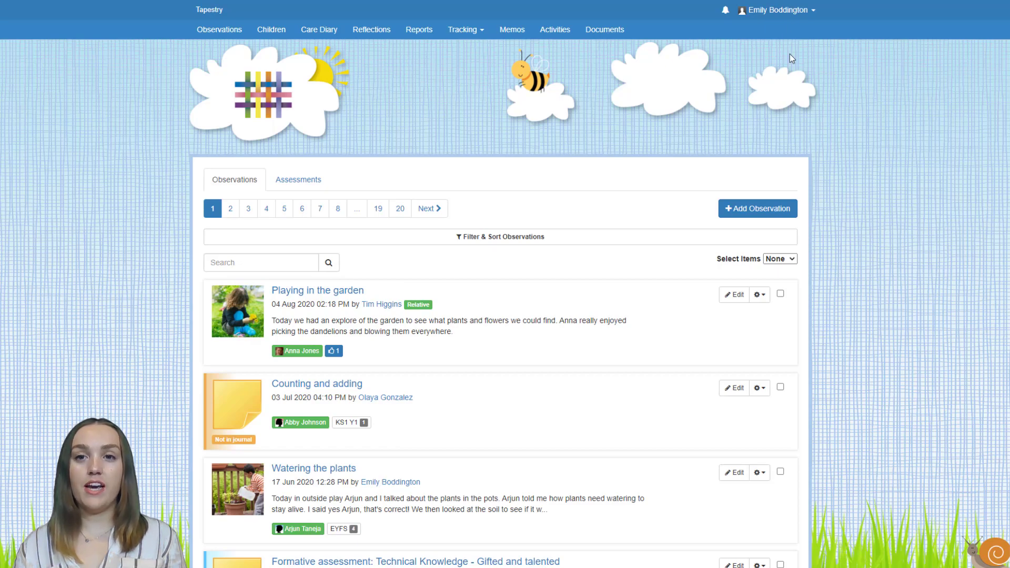
- Go to Control Panel > Manage Children from the account menu and scroll the 65-child list
left_click(785, 20)
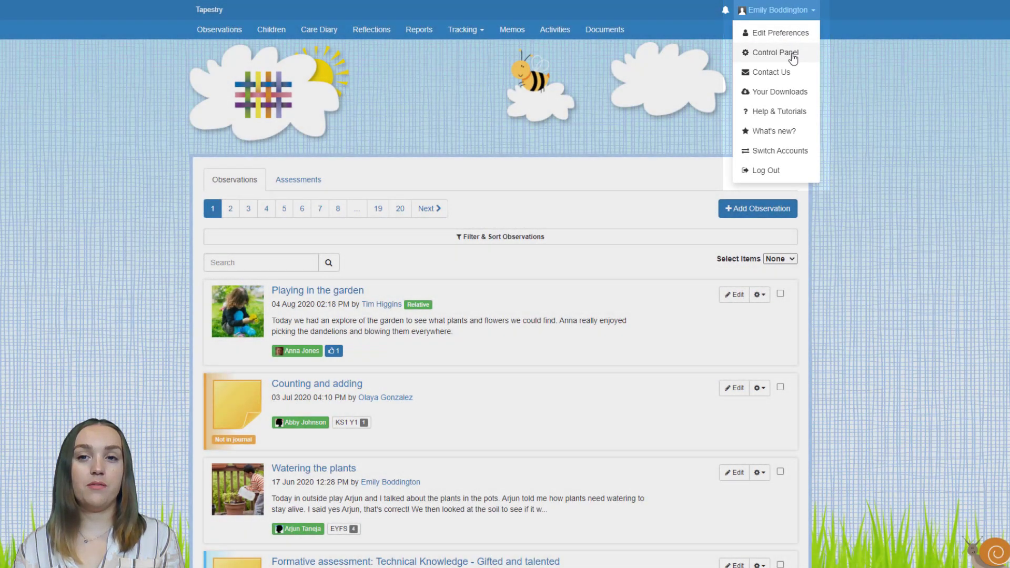
left_click(793, 53)
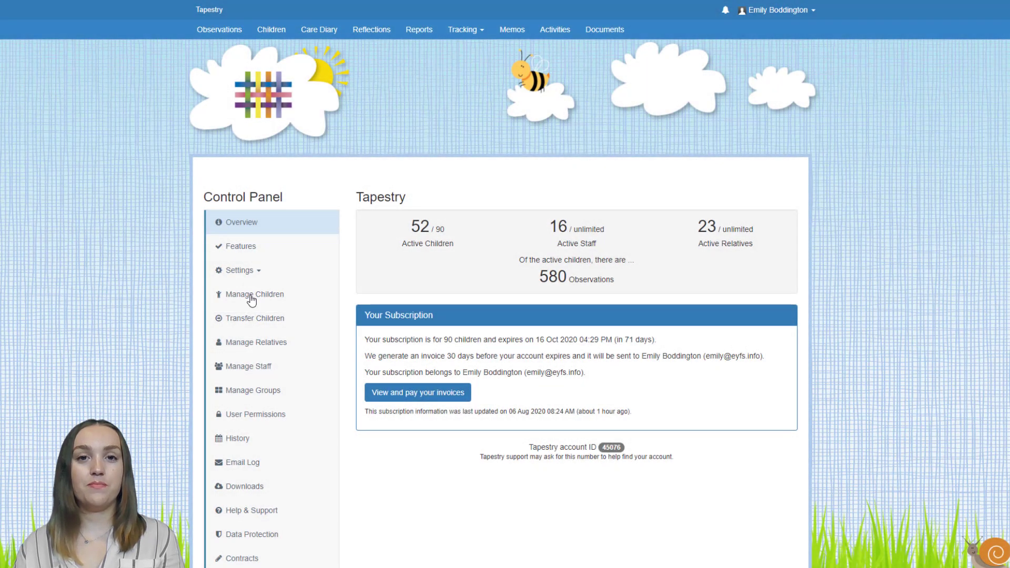
left_click(251, 296)
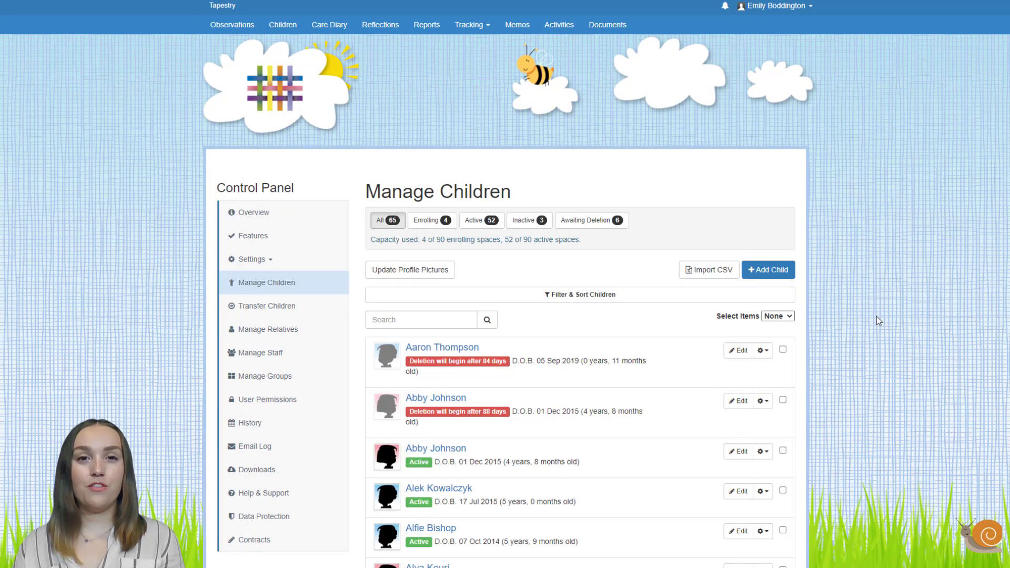
scroll(877, 317, "down", 2)
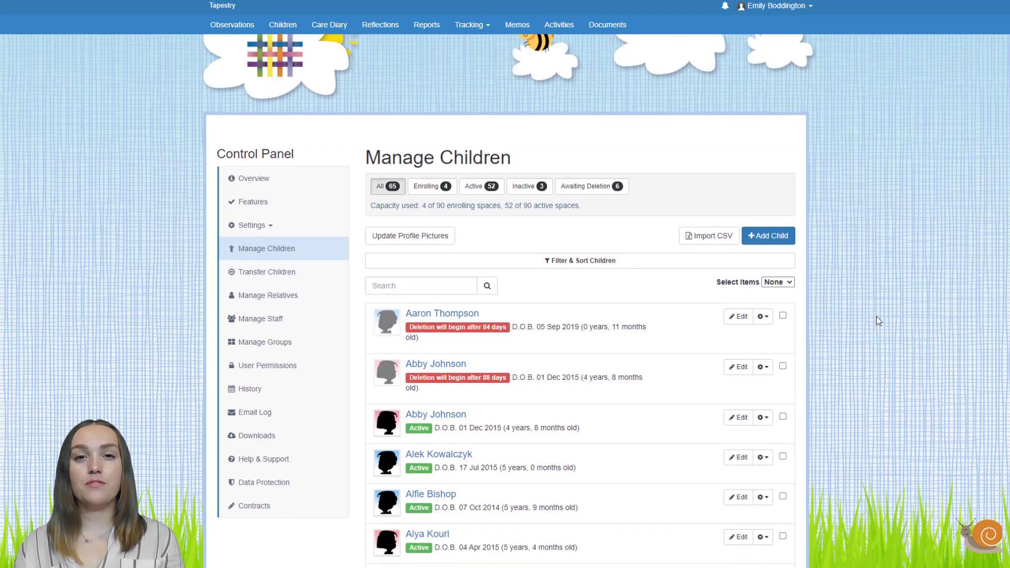
scroll(877, 317, "down", 1)
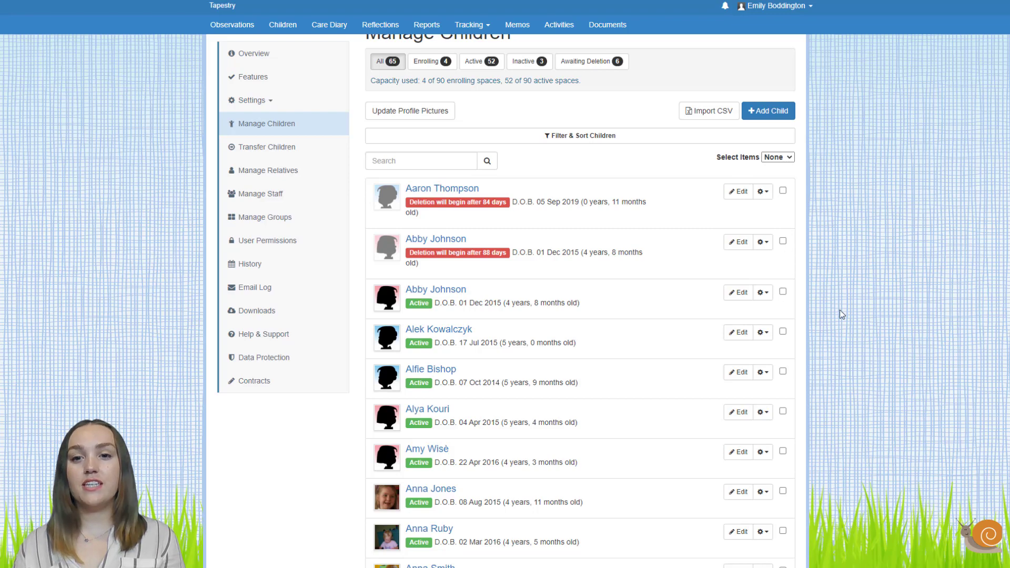
left_click(764, 293)
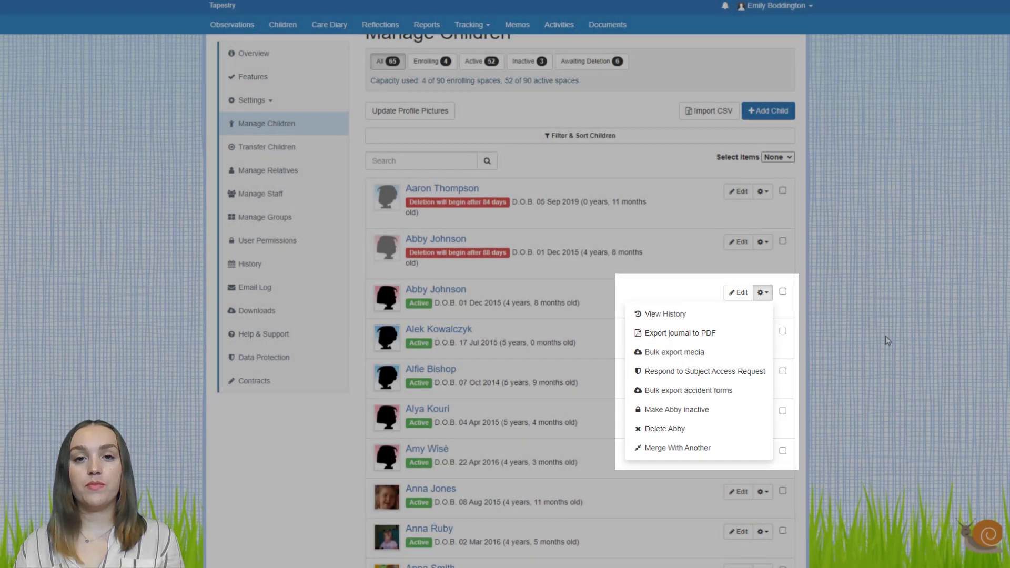
left_click(886, 336)
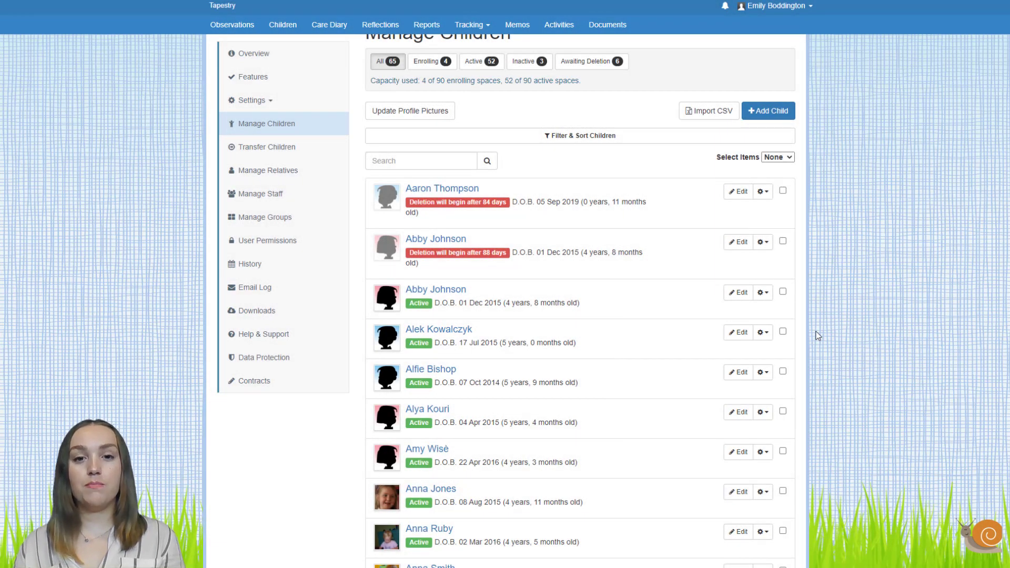
- Tick the third, fourth and fifth children, then set the list to show All per page
left_click(783, 292)
left_click(783, 332)
left_click(783, 372)
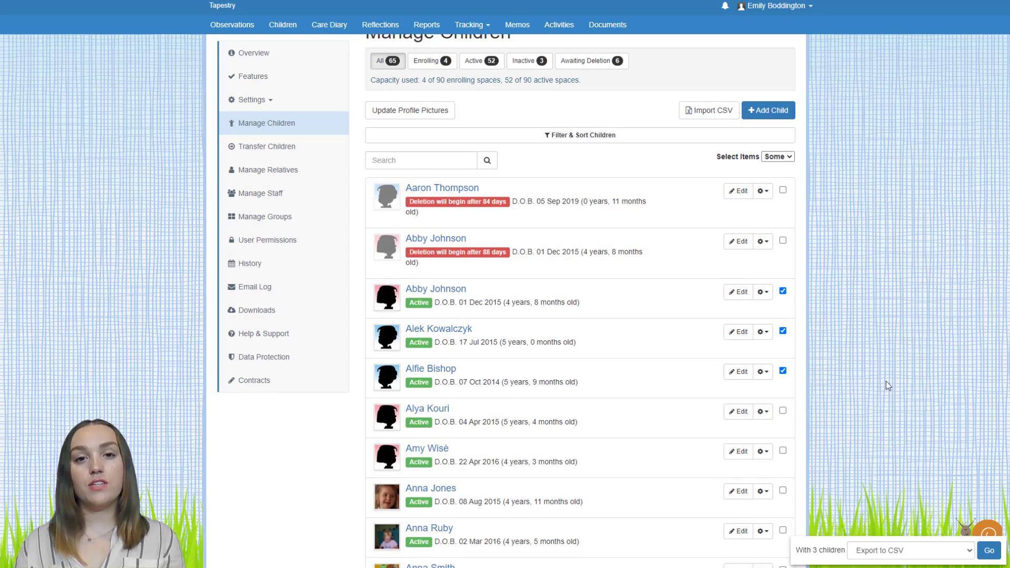
scroll(886, 381, "down", 15)
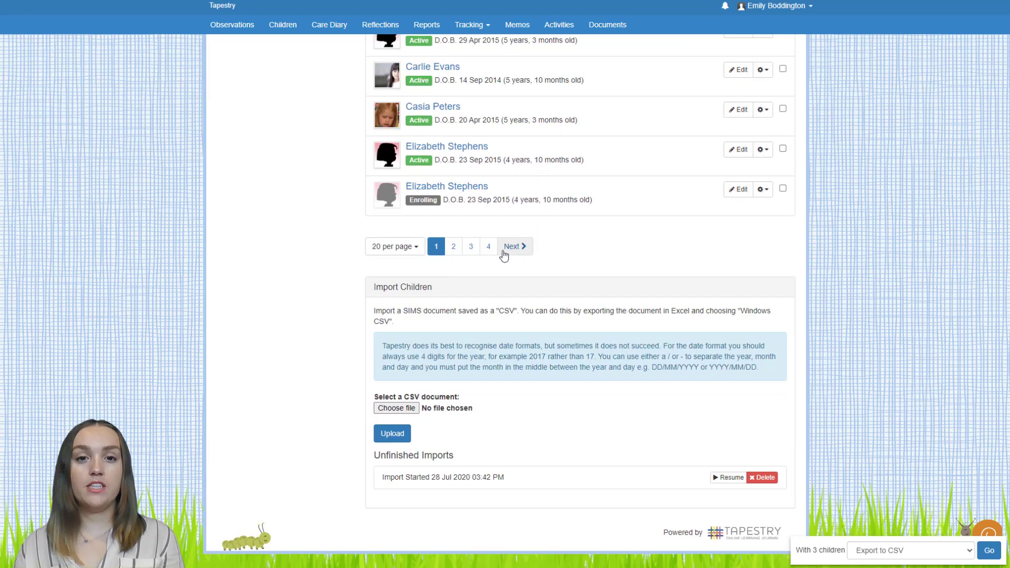
left_click(414, 247)
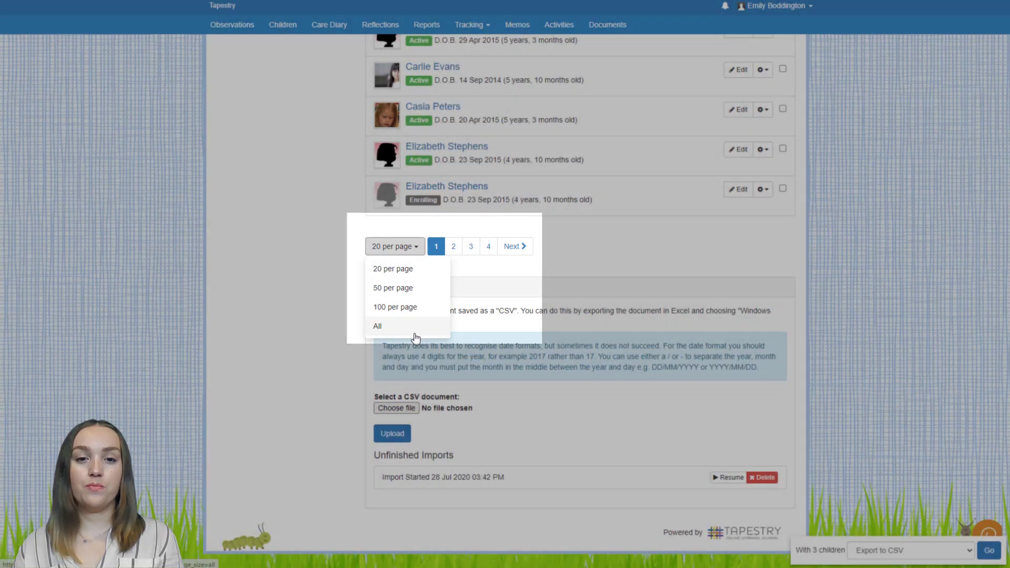
left_click(413, 333)
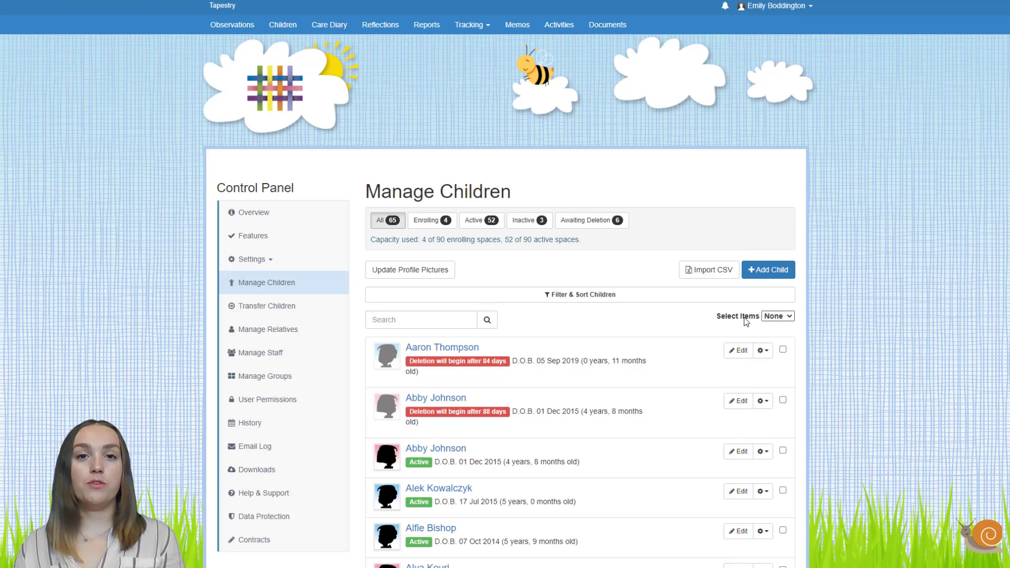
- Select all 65 children and choose 'Export journals as PDFs' as the bulk action
left_click(778, 317)
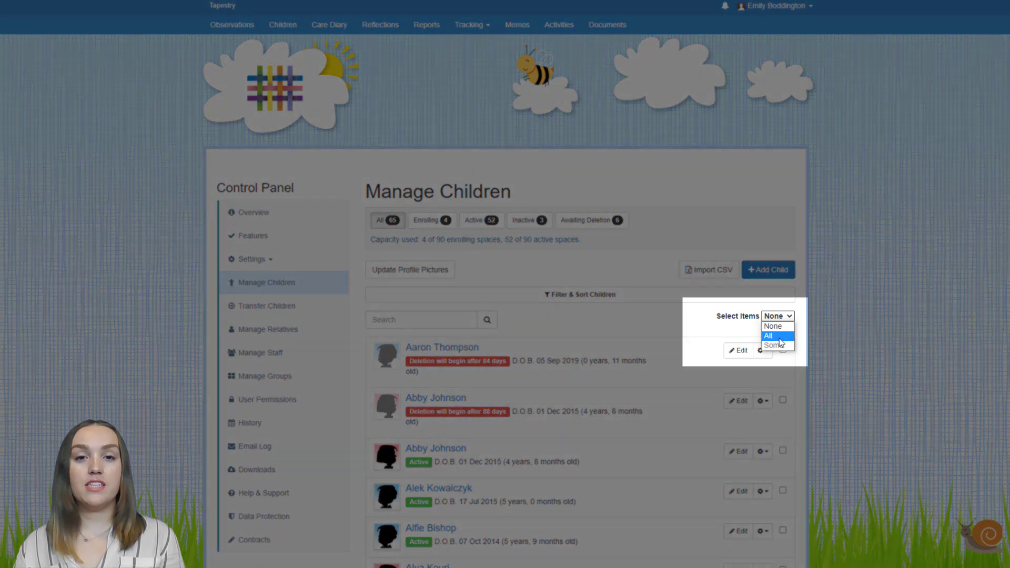
left_click(781, 336)
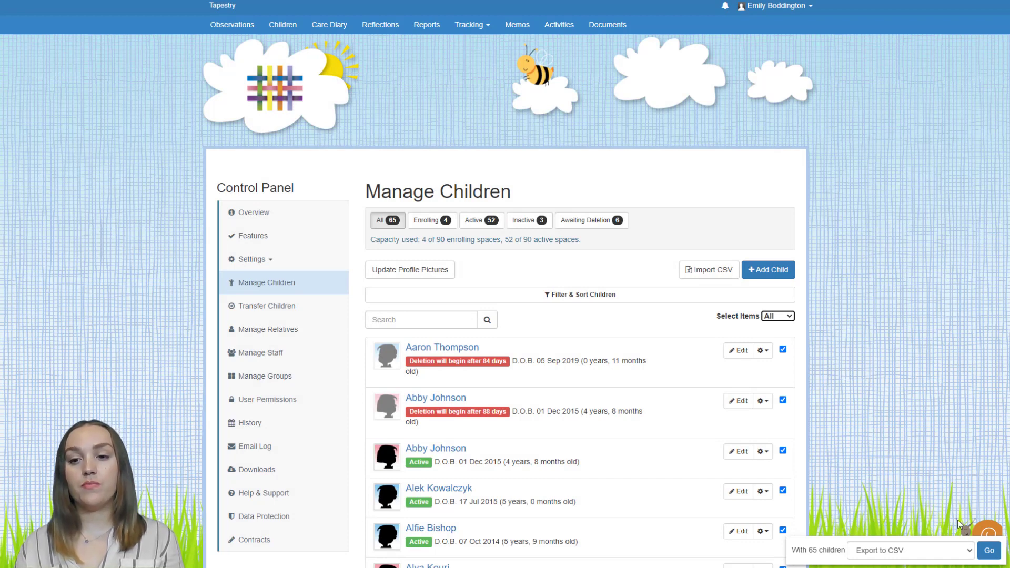
left_click(951, 554)
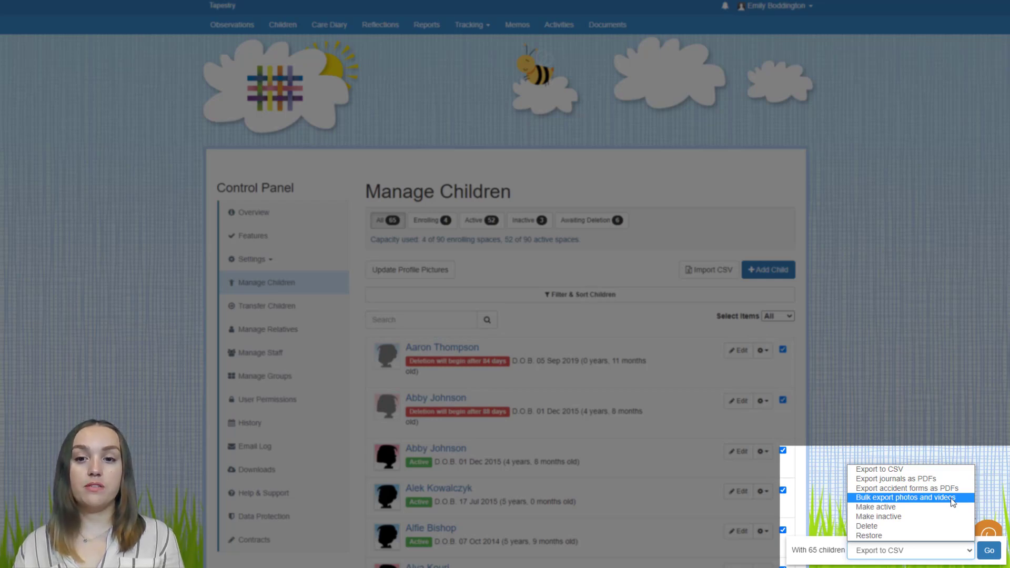
left_click(949, 479)
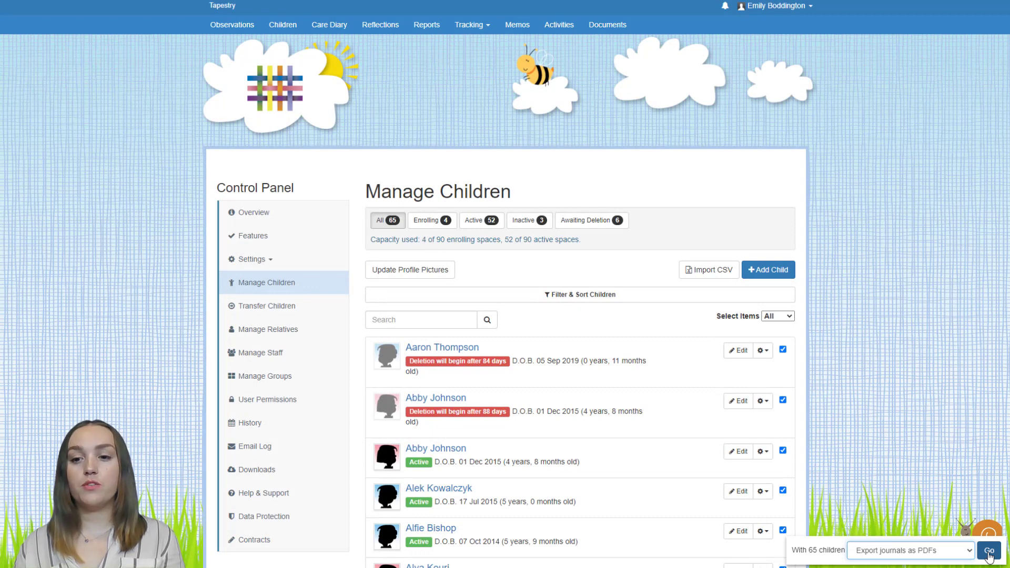
- Run the export with Recipient set to Relatives and 'Allow recipient to download' ticked, then submit
left_click(988, 551)
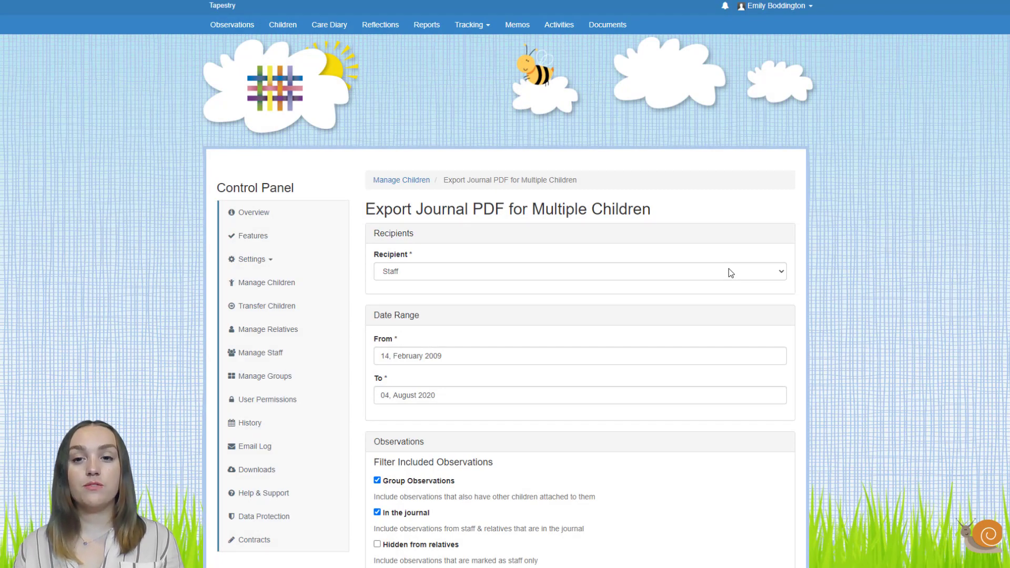
left_click(729, 273)
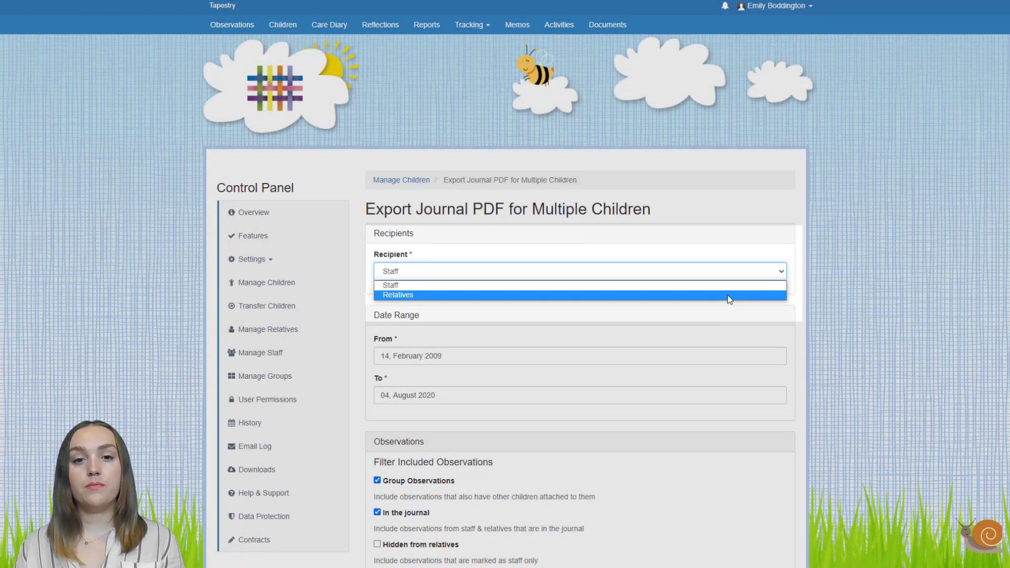
left_click(730, 296)
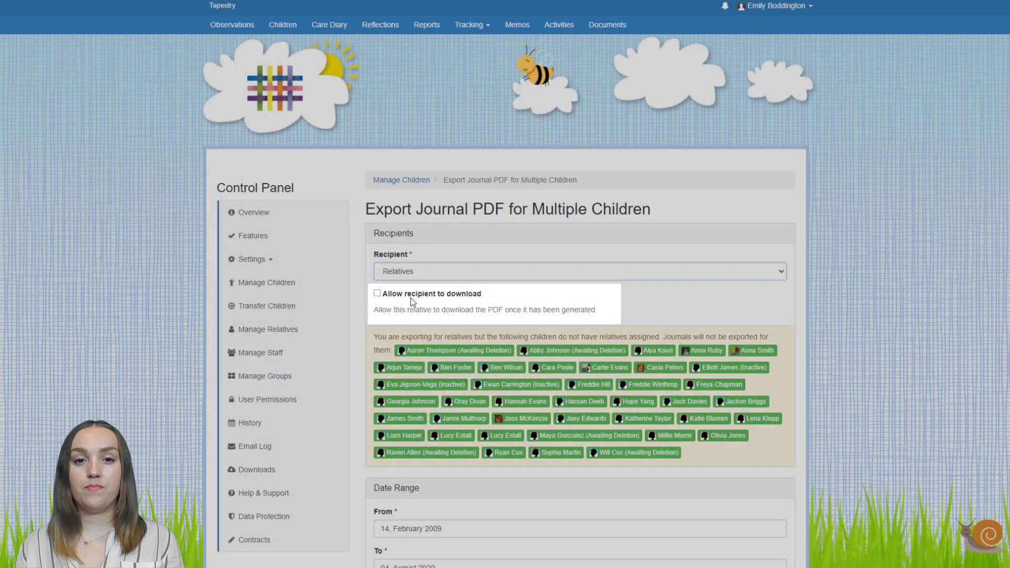
left_click(411, 295)
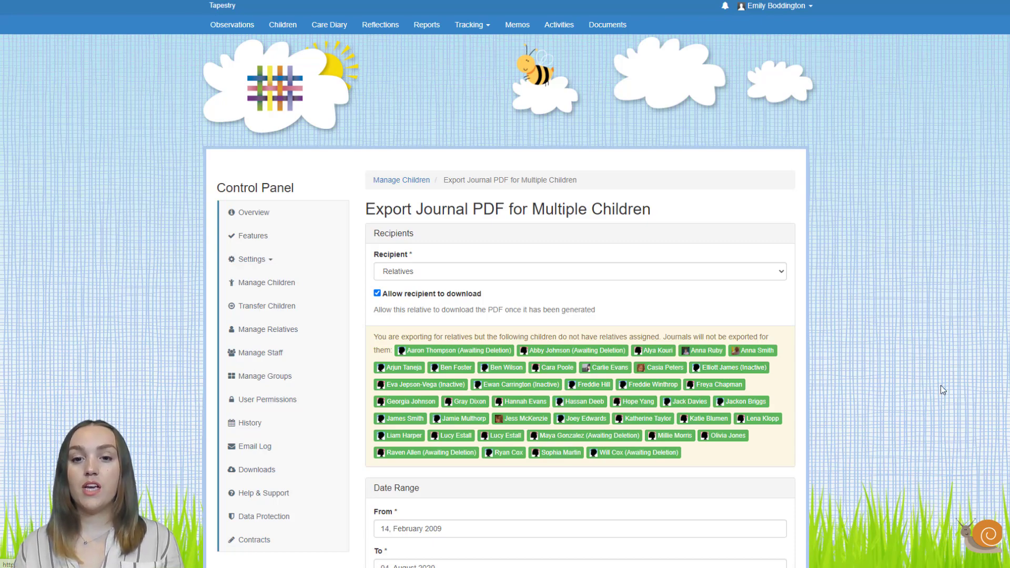
scroll(941, 386, "down", 17)
scroll(942, 390, "down", 20)
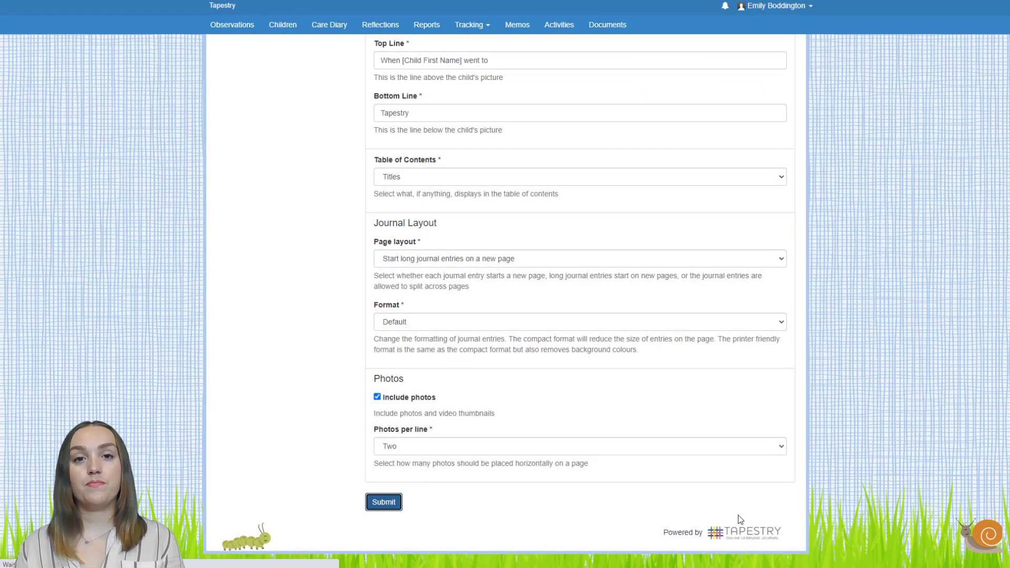
left_click(379, 511)
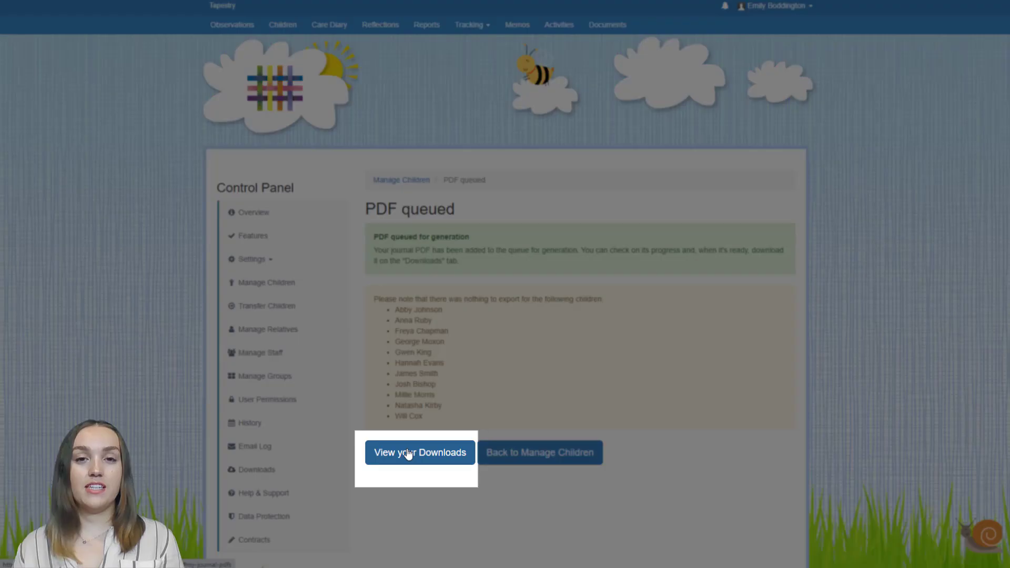
- Open View your Downloads and scroll through the journal PDFs being generated
left_click(408, 454)
scroll(673, 491, "down", 2)
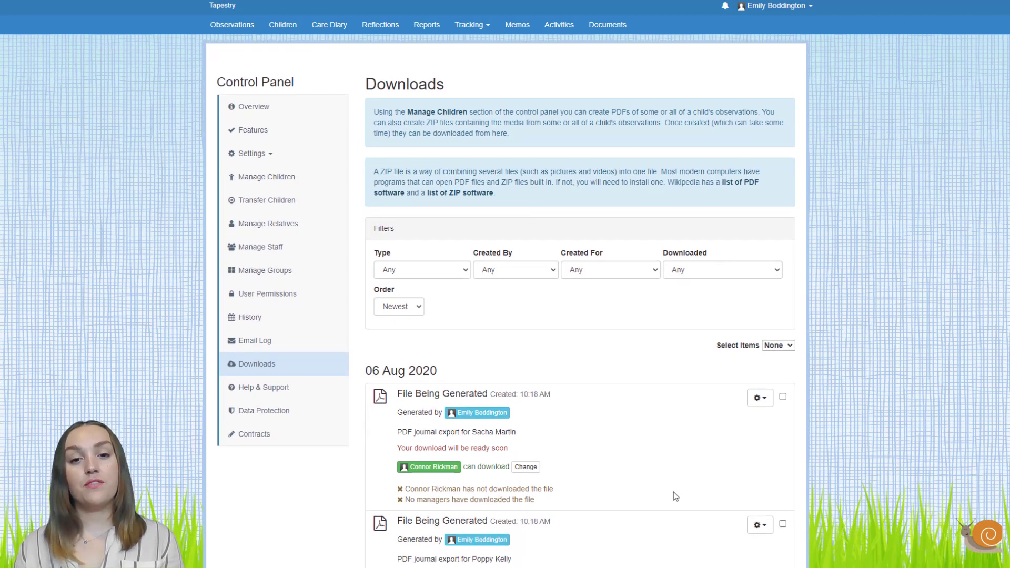
scroll(675, 497, "down", 2)
scroll(673, 496, "down", 1)
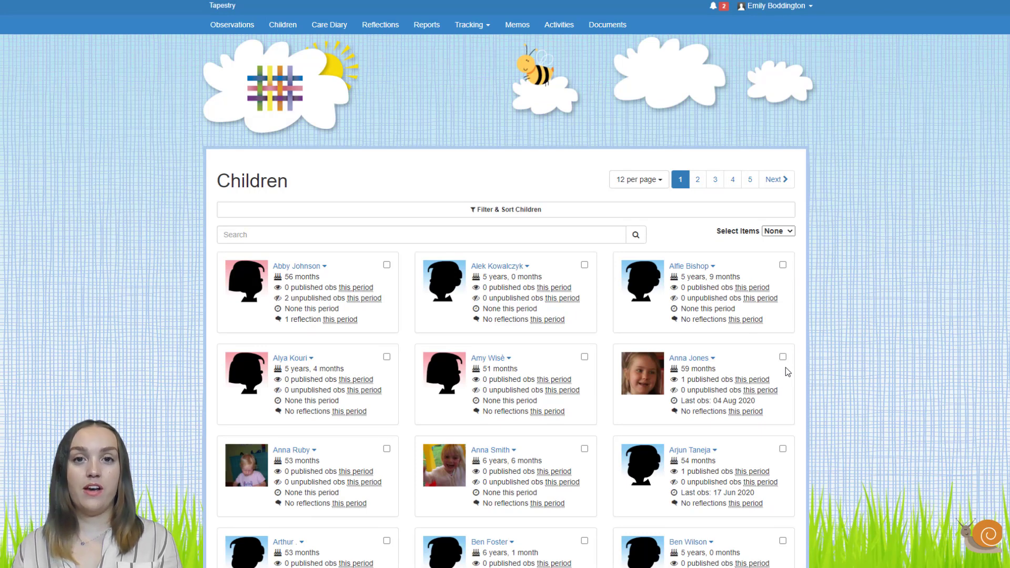
- Open About Me for the child on the second row, third card
left_click(709, 360)
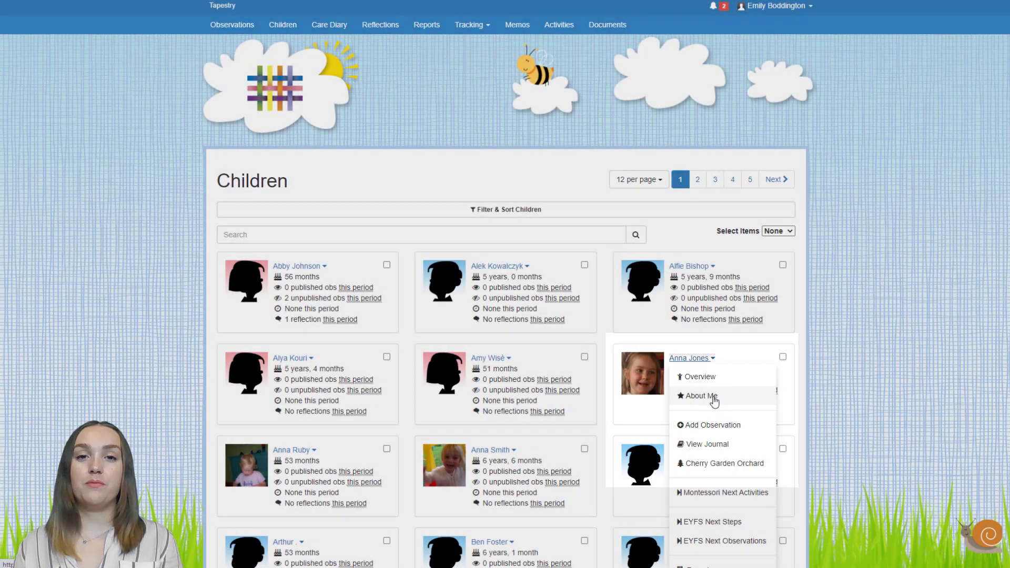
left_click(713, 401)
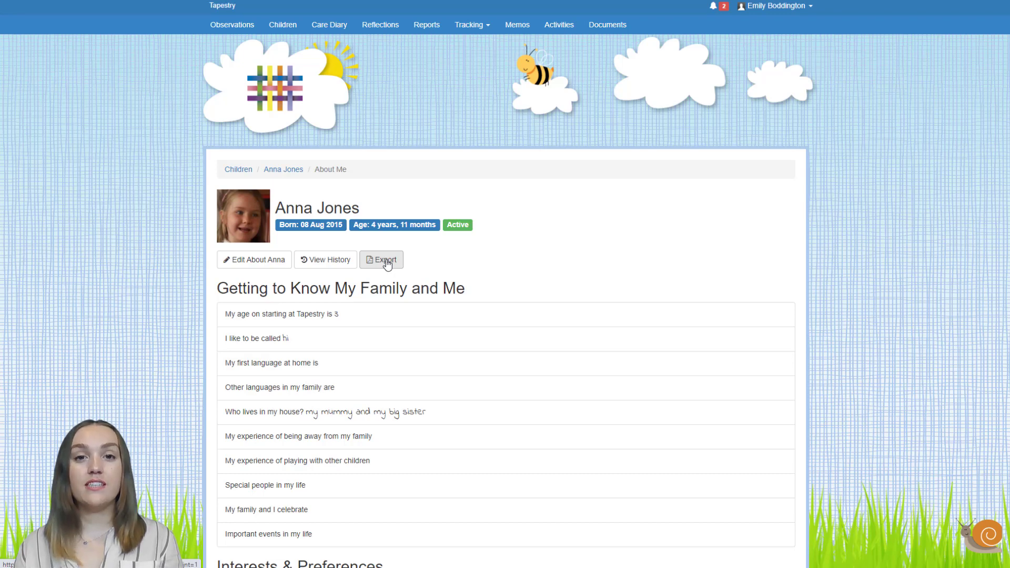
- Switch the Tracking menu to EYFS and open Group View for Summative Assessment
left_click(480, 28)
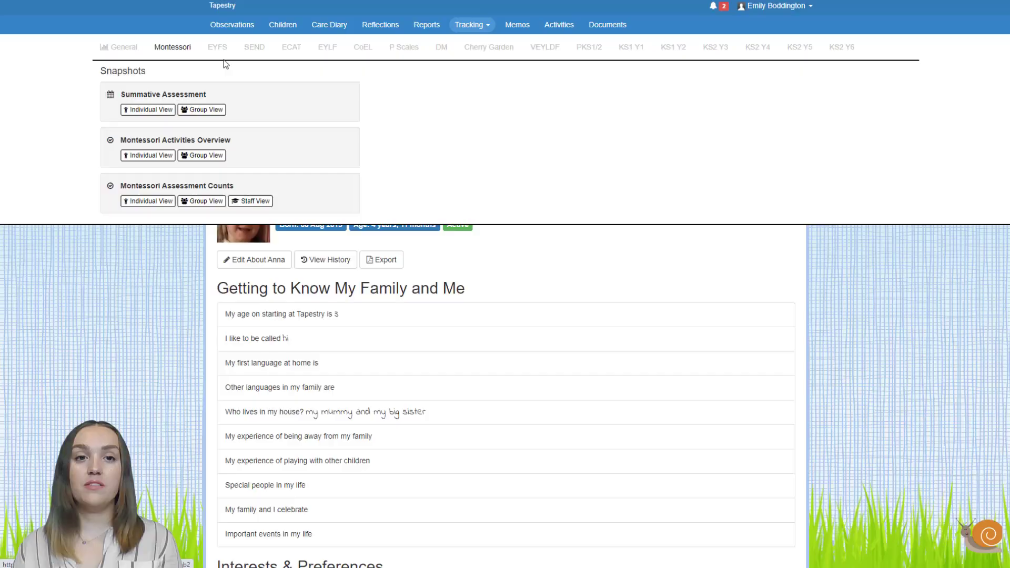
left_click(221, 50)
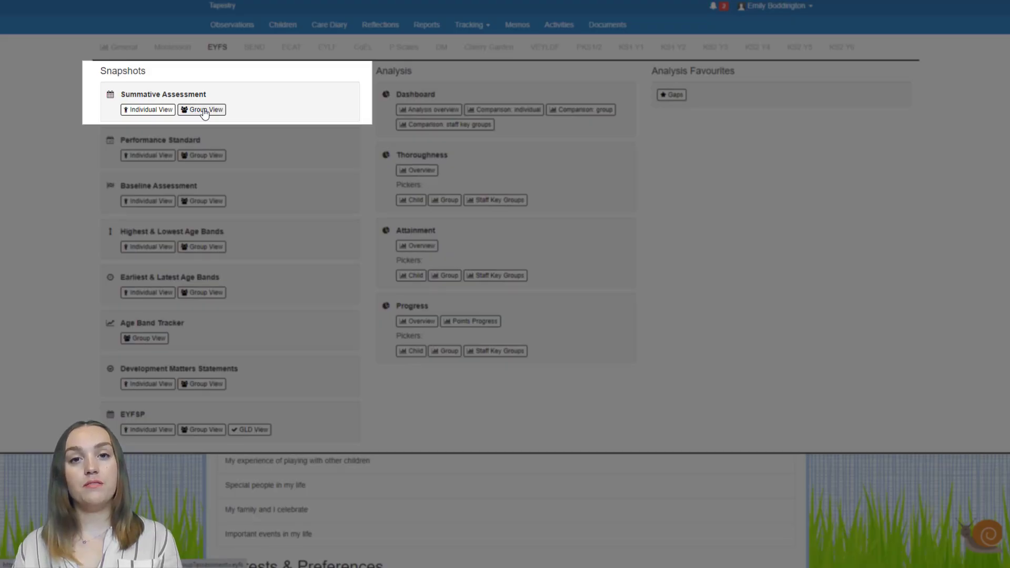
left_click(204, 110)
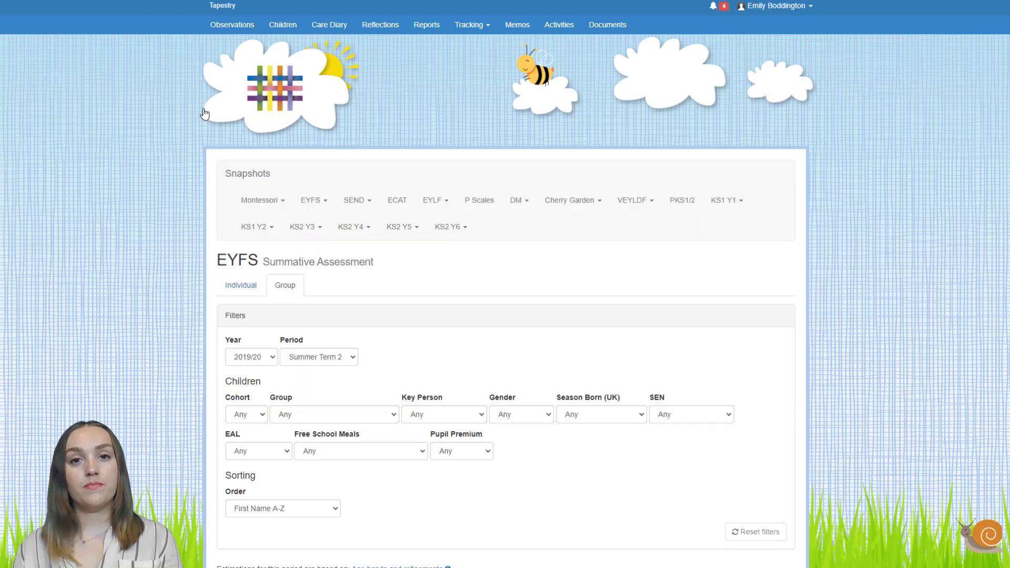
scroll(699, 304, "down", 4)
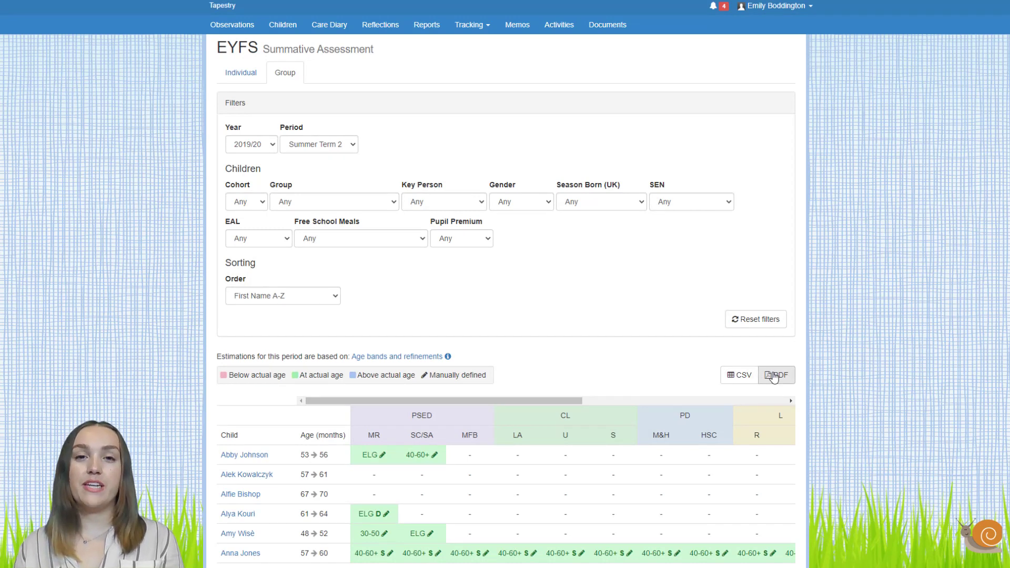
scroll(825, 283, "down", 1)
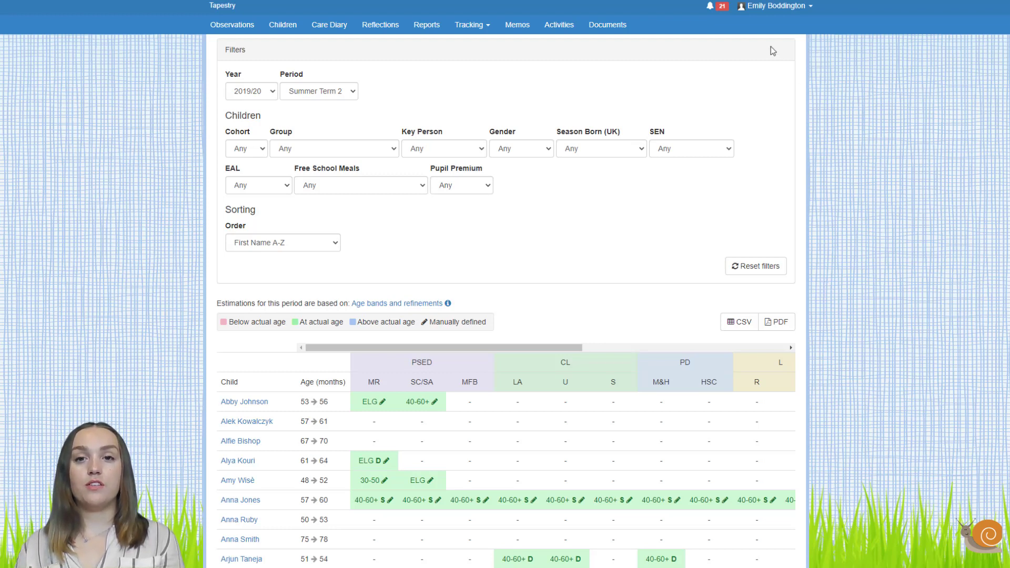
left_click(760, 7)
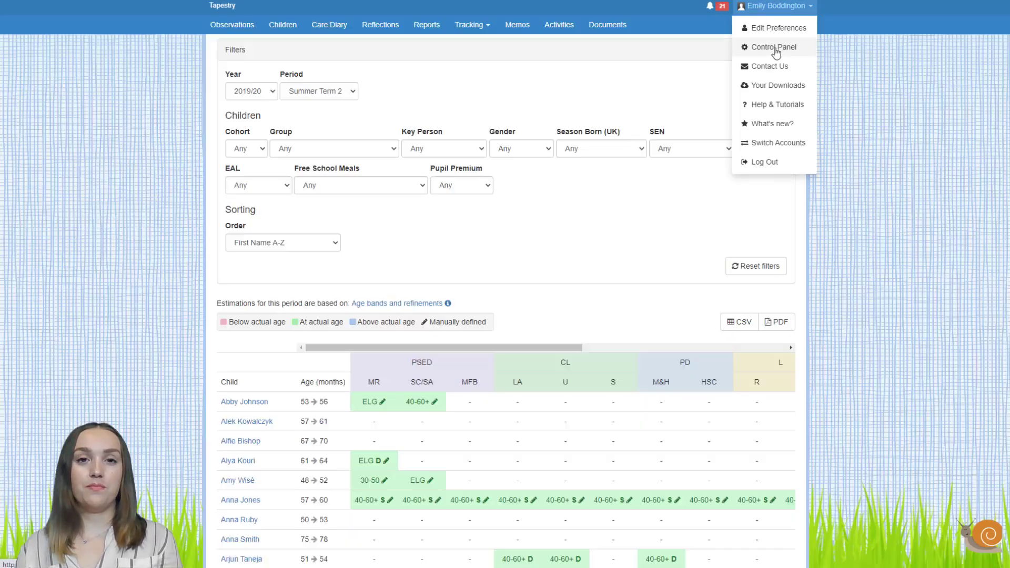
- Go to the Control Panel's Transfer Children page and scroll through its transfer sections
left_click(775, 49)
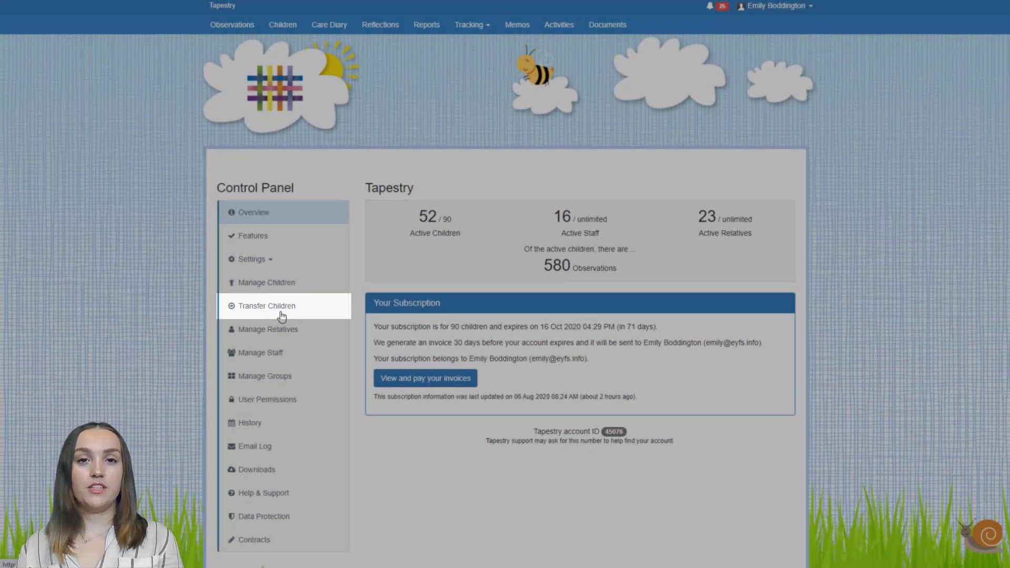
left_click(282, 316)
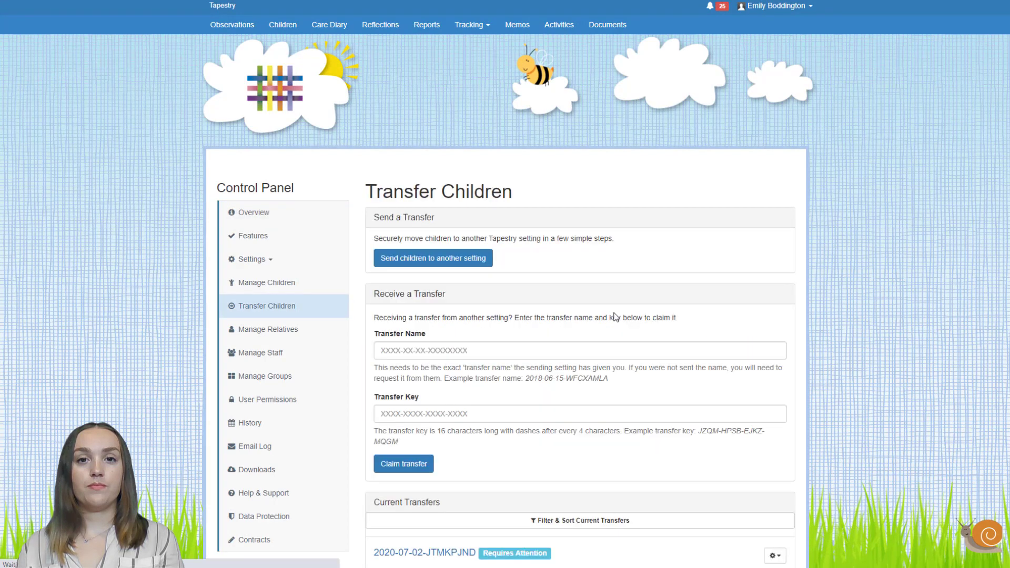
scroll(618, 316, "down", 1)
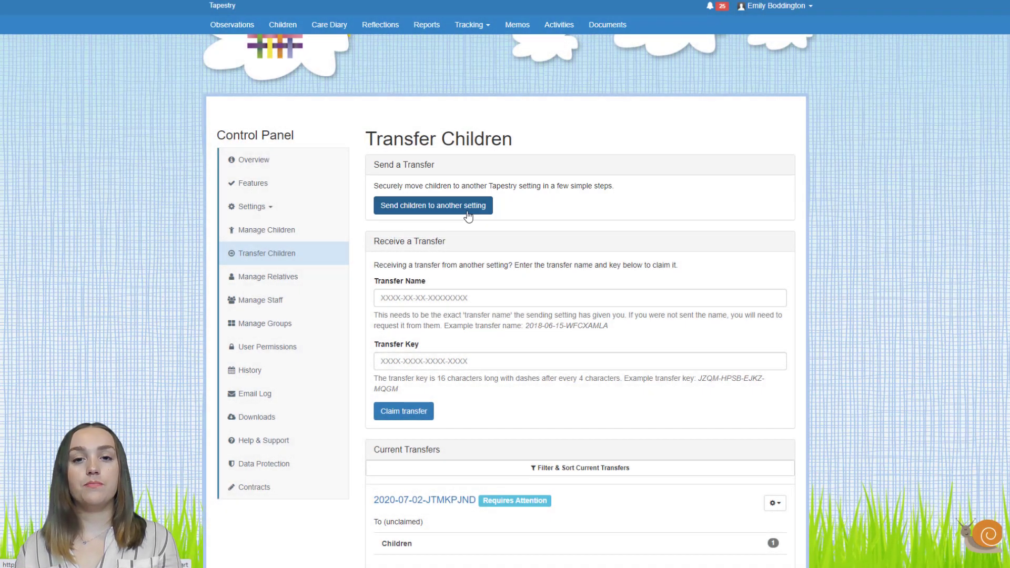
left_click(467, 211)
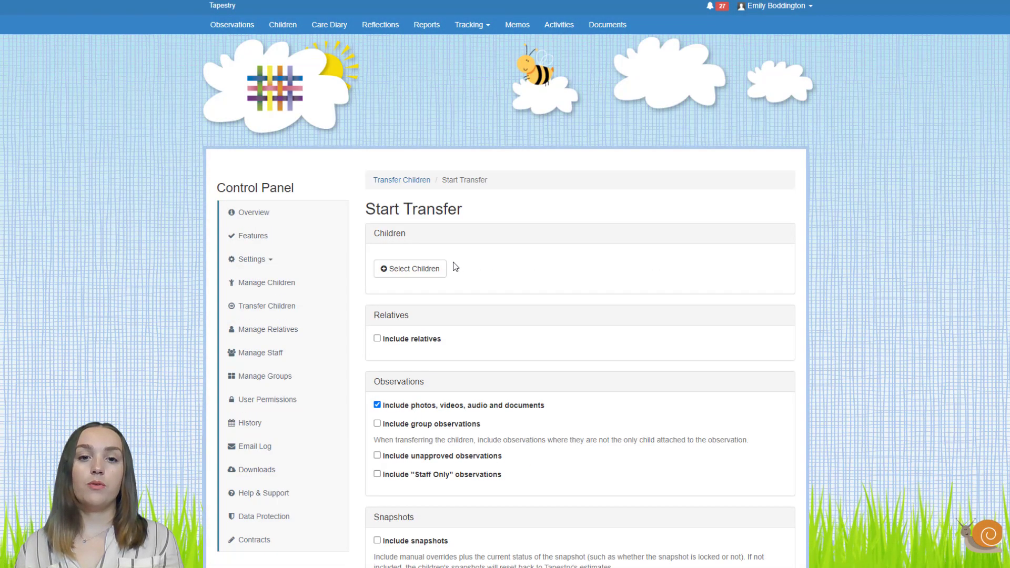
scroll(439, 272, "down", 3)
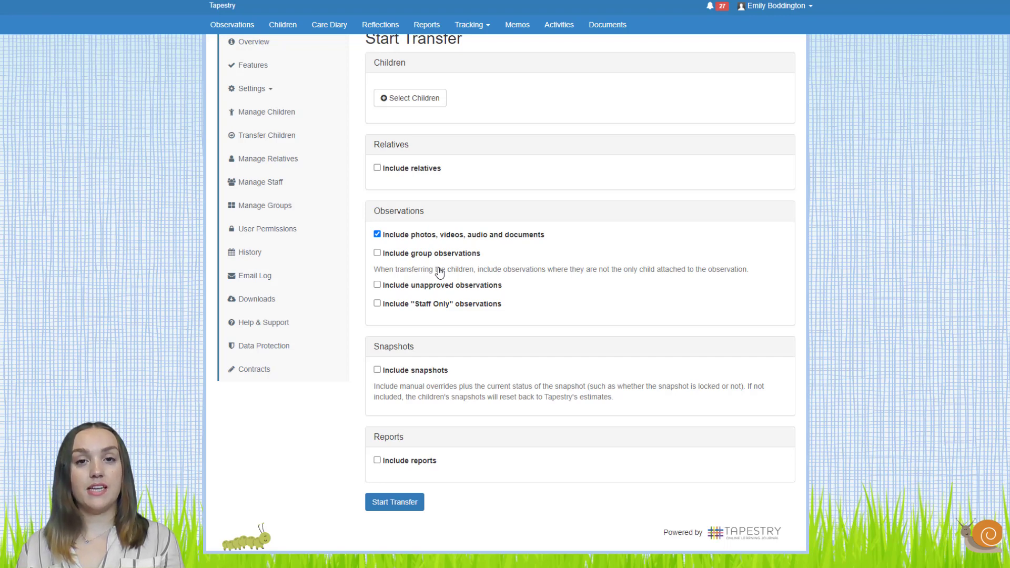
scroll(440, 271, "up", 2)
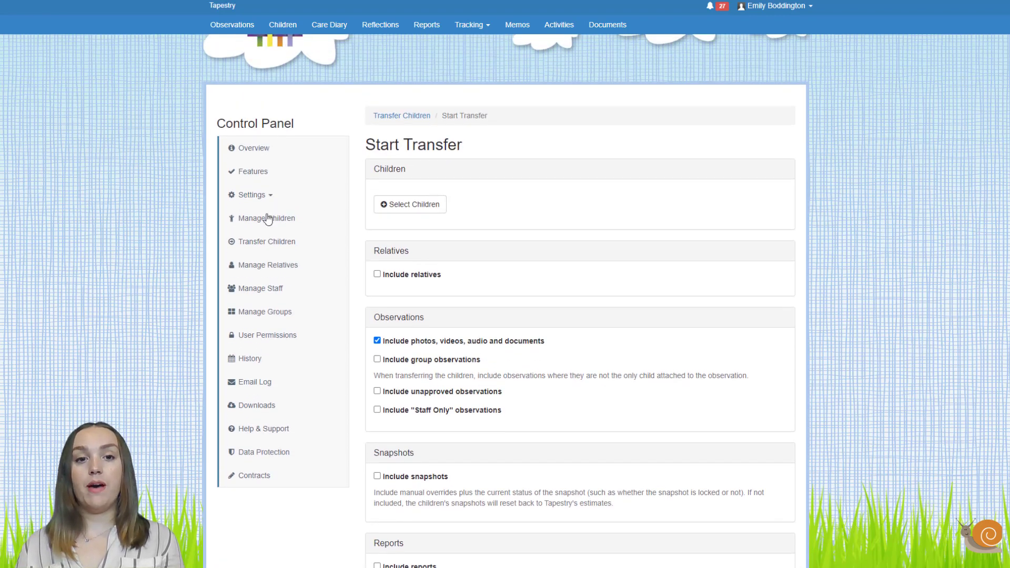
left_click(265, 243)
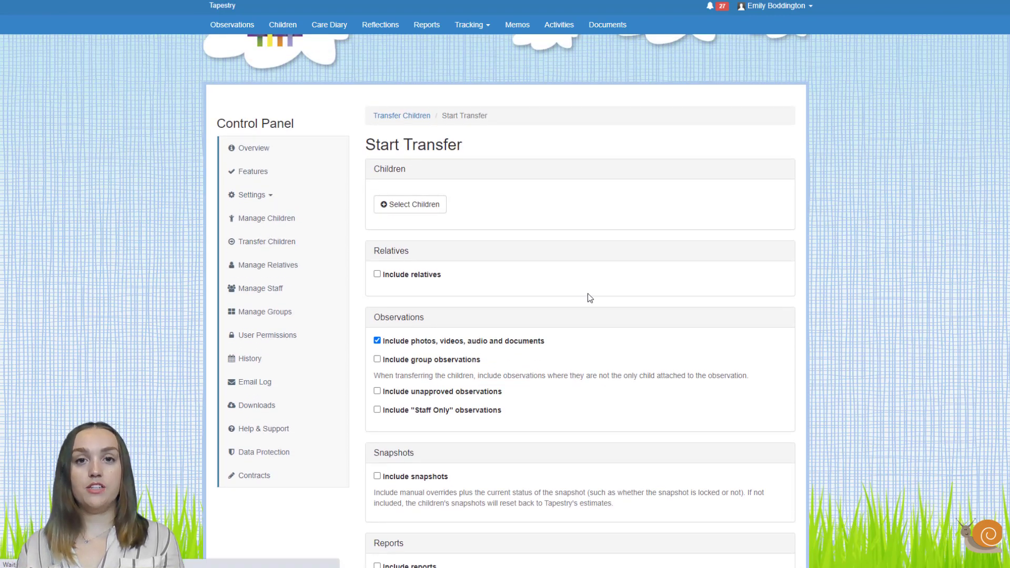
scroll(590, 298, "down", 4)
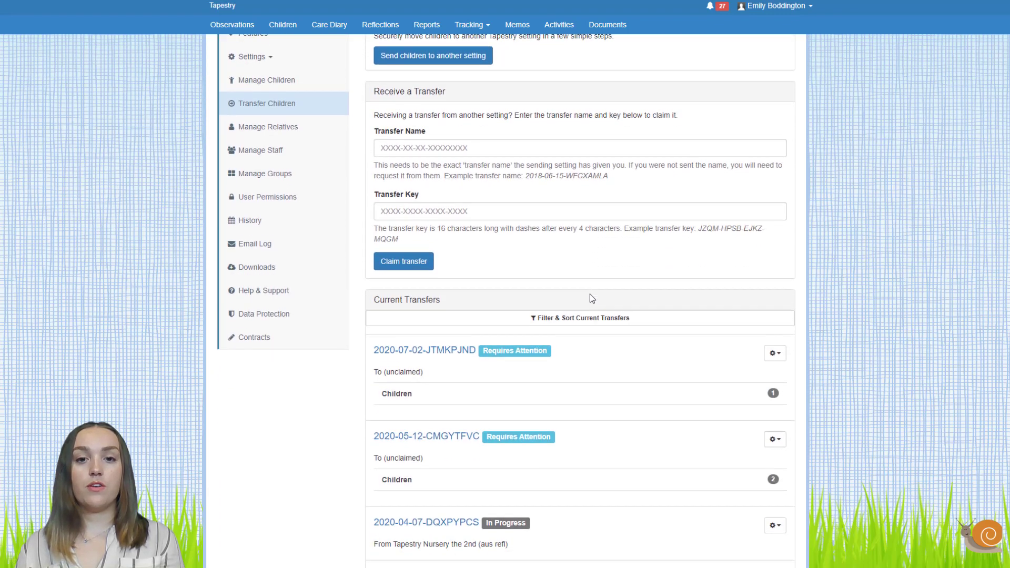
left_click(436, 342)
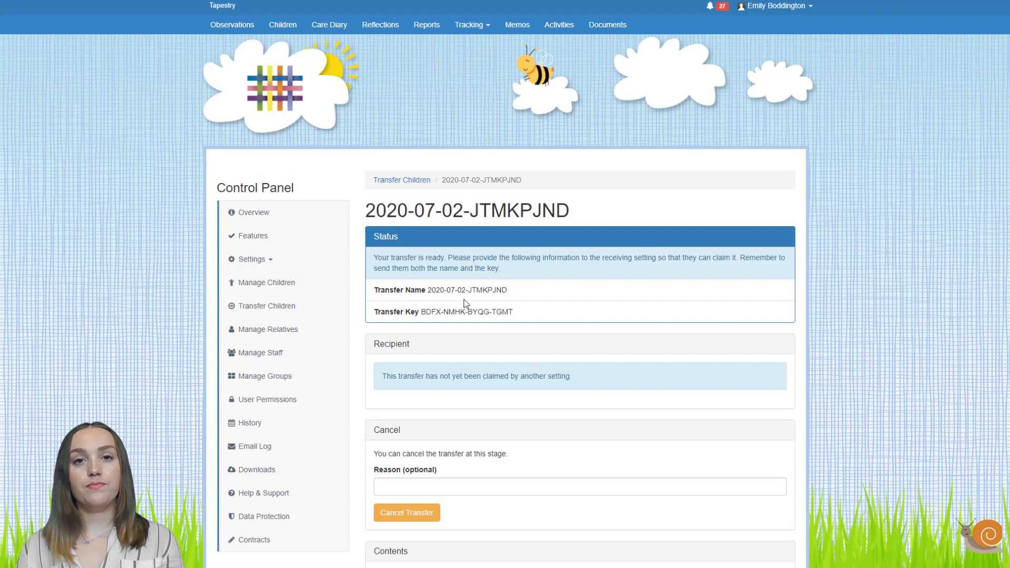
left_click(266, 308)
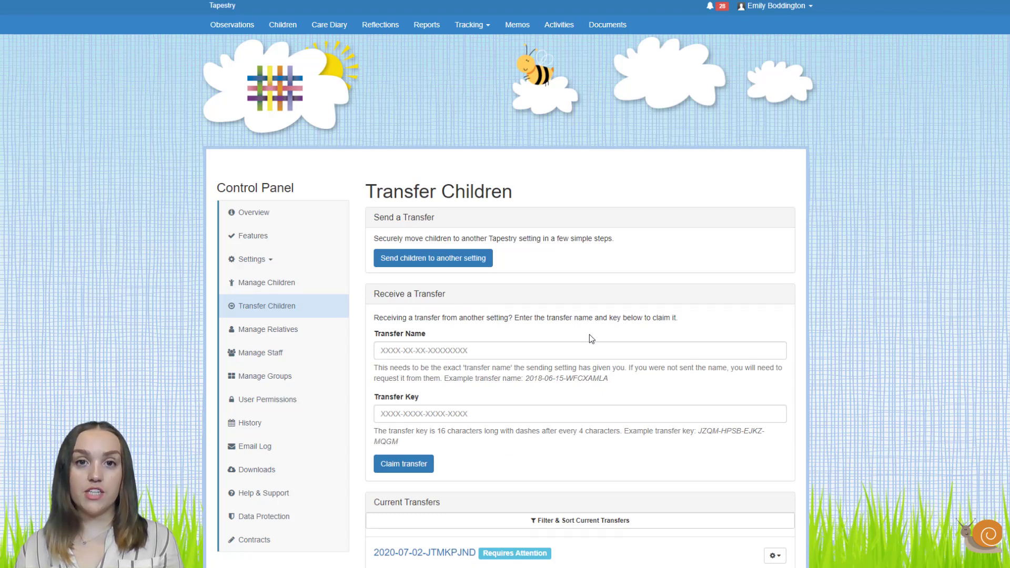
- Return to the Manage Children list from the Control Panel sidebar
scroll(589, 337, "down", 1)
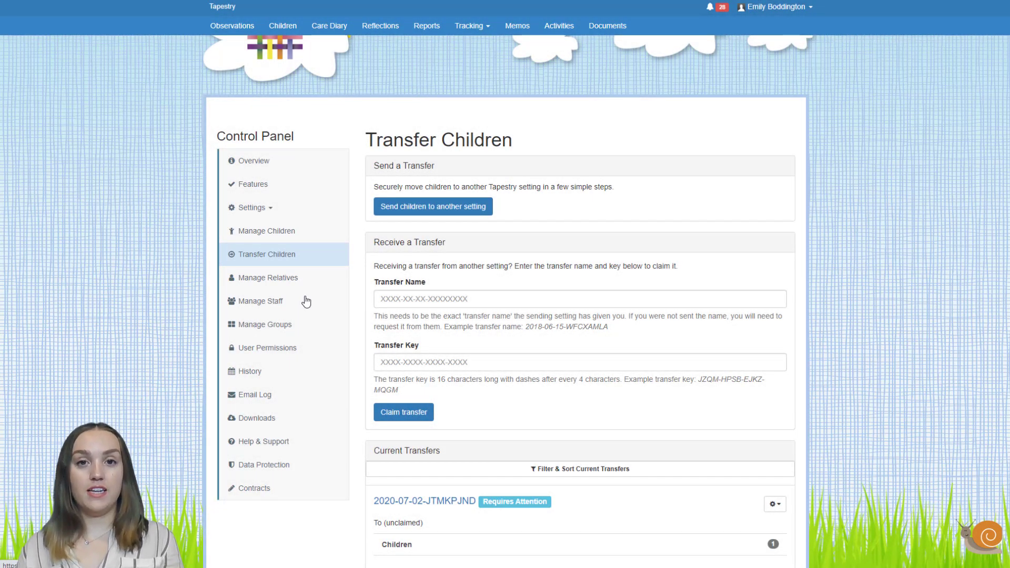
left_click(282, 235)
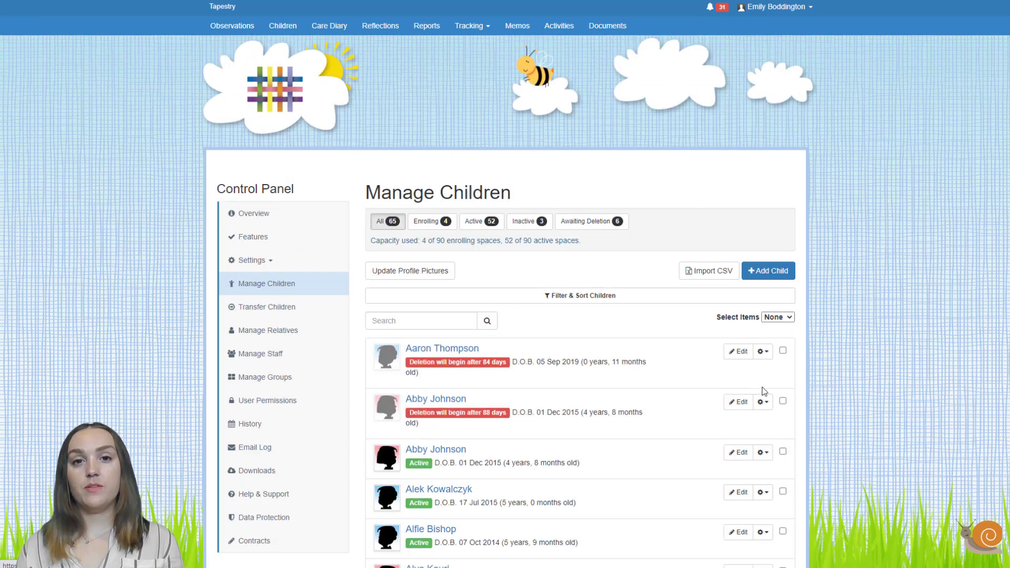
scroll(866, 422, "down", 3)
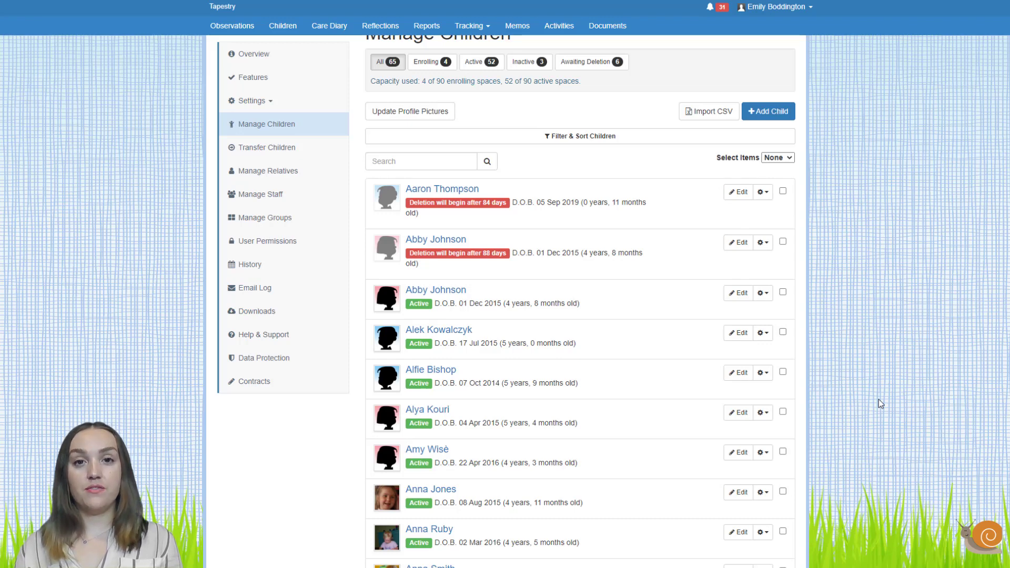
left_click(763, 294)
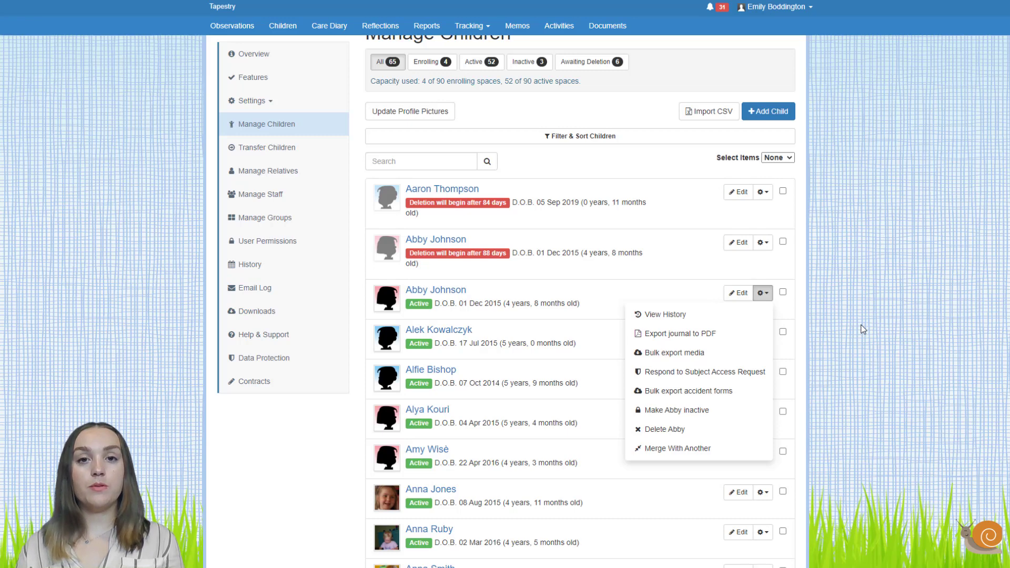
left_click(851, 330)
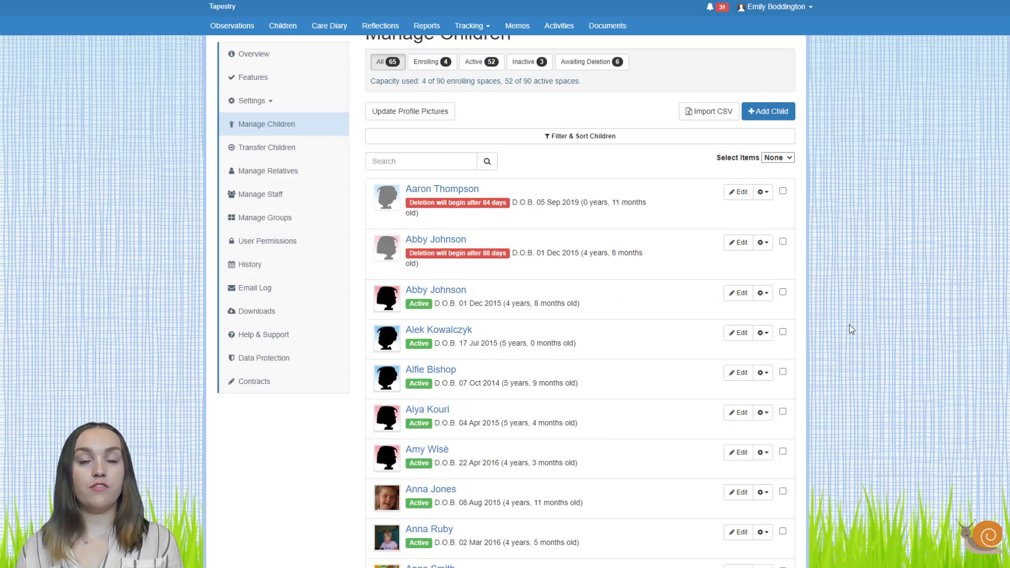
- Tick the fourth and fifth children and switch the list to show all children on one page
left_click(784, 332)
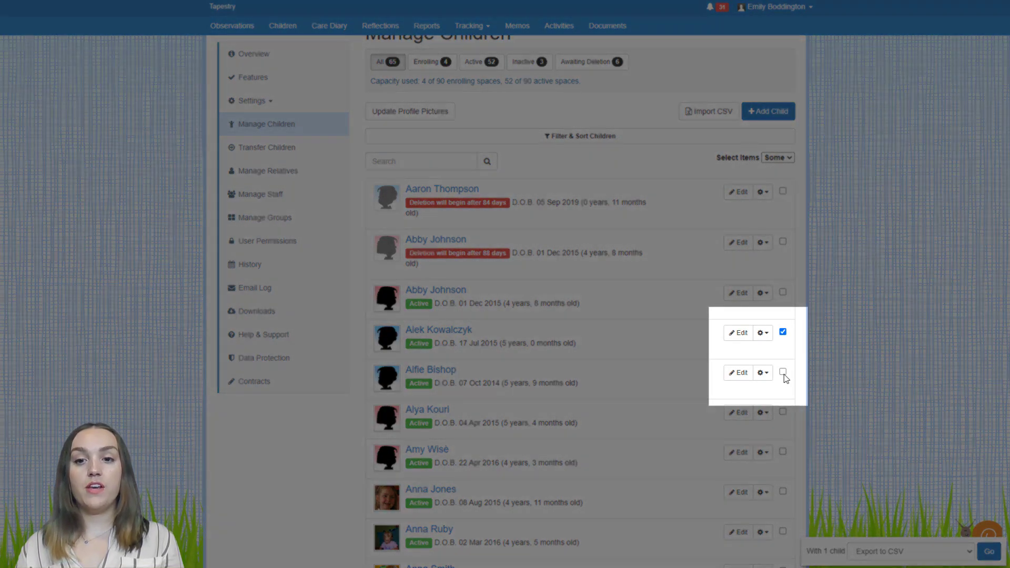
left_click(784, 373)
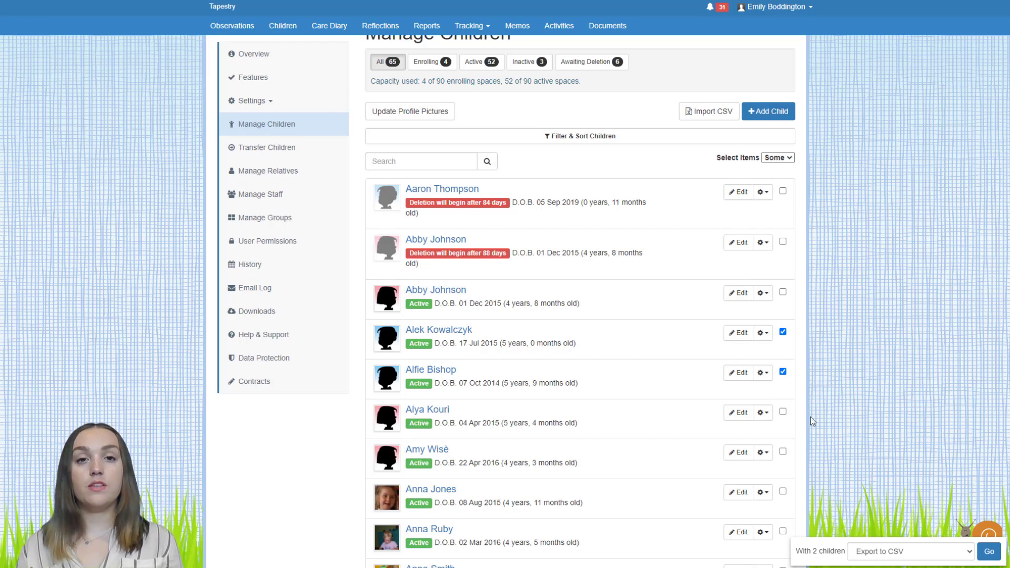
scroll(788, 404, "down", 12)
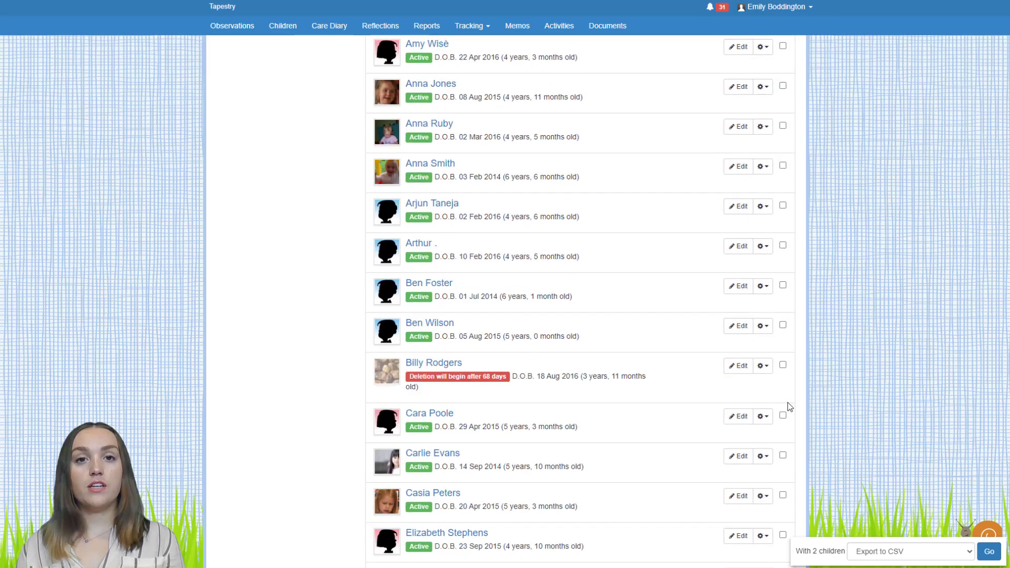
scroll(787, 403, "down", 3)
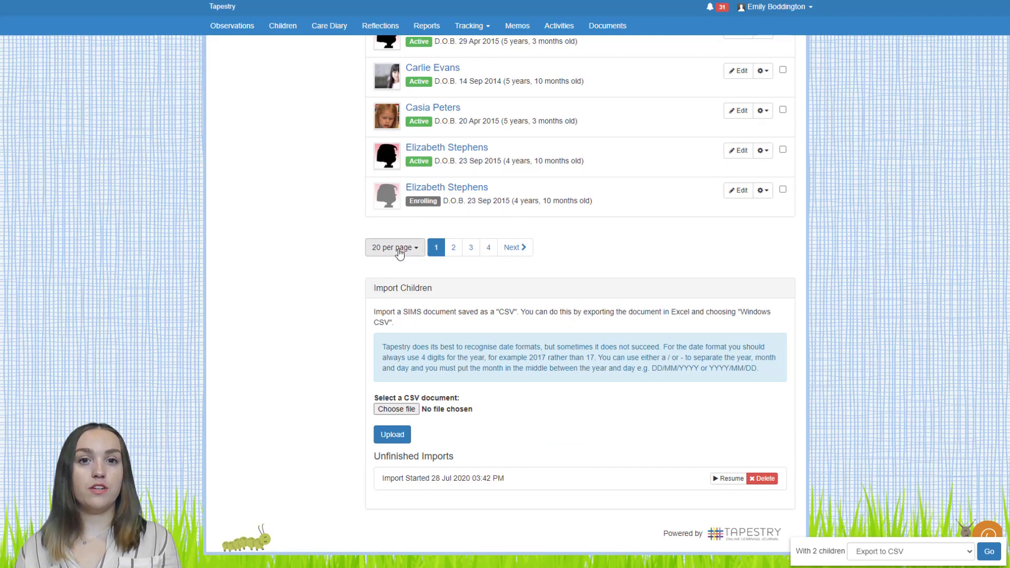
left_click(400, 251)
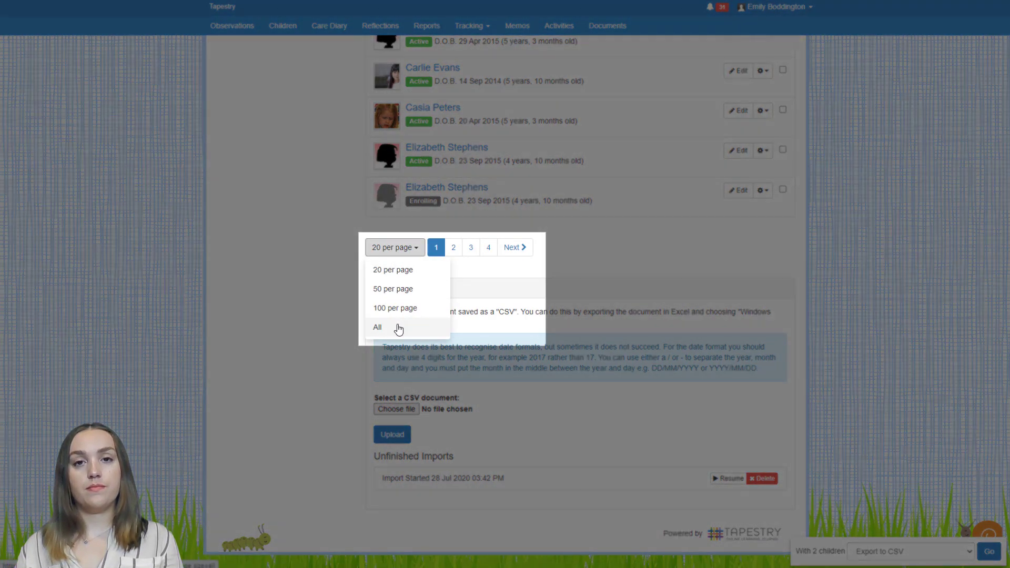
left_click(398, 329)
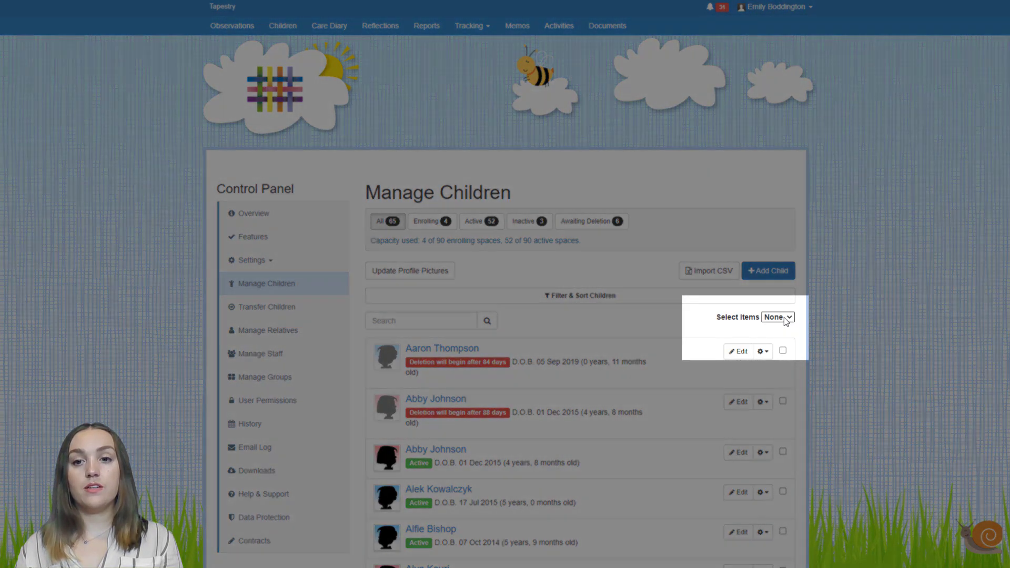
- Select all 65 children, set the bulk action to Delete, and open the second child's actions
left_click(784, 317)
left_click(783, 340)
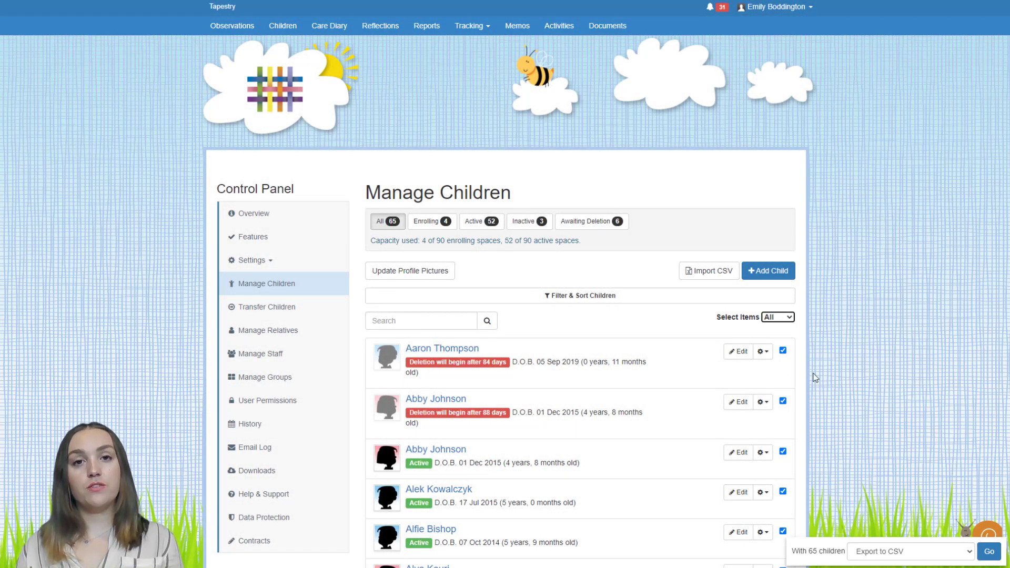
left_click(930, 557)
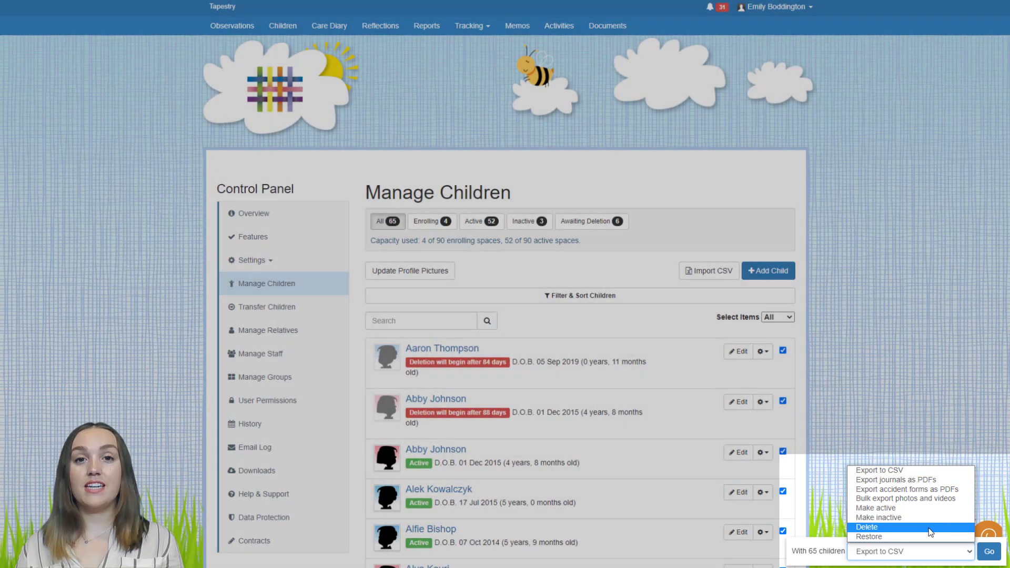
left_click(930, 527)
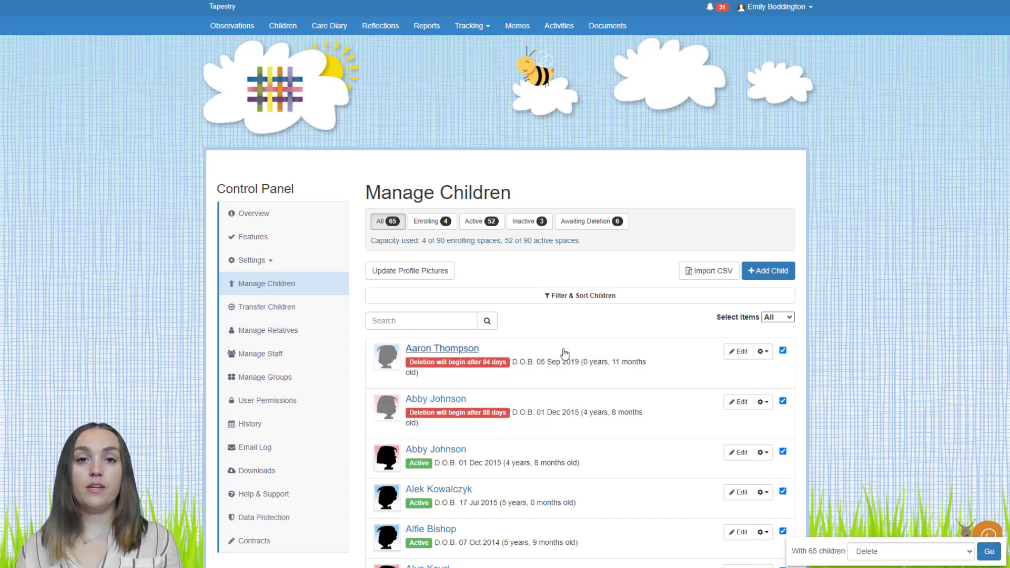
mouse_move(469, 418)
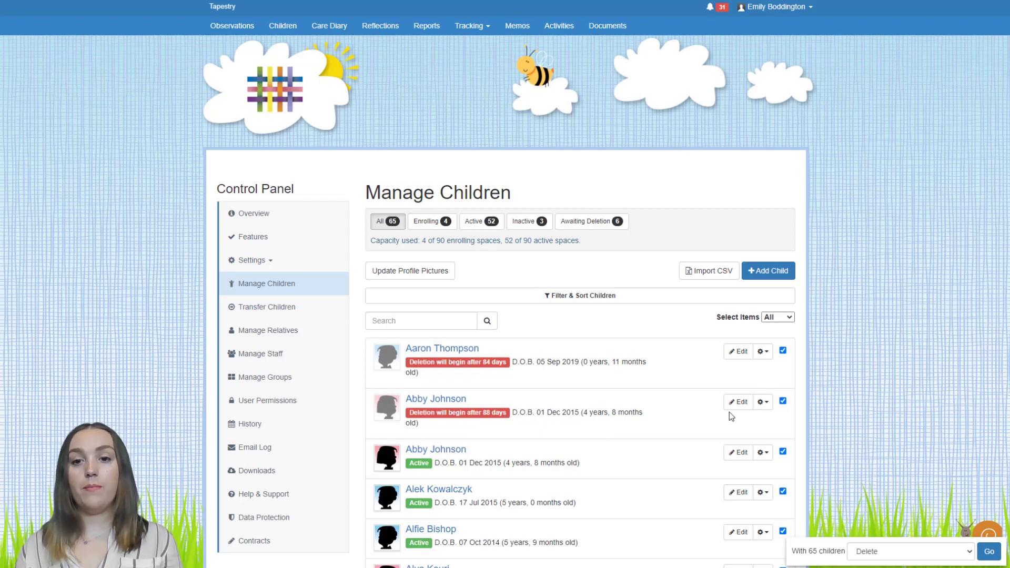
left_click(763, 402)
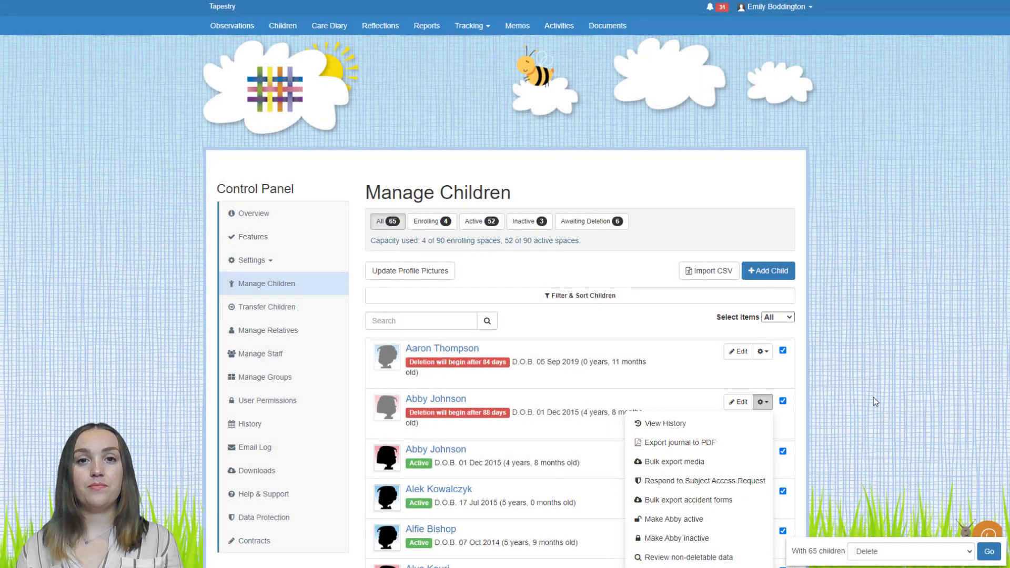
- Close the child's gear menu so no children remain ticked
left_click(872, 398)
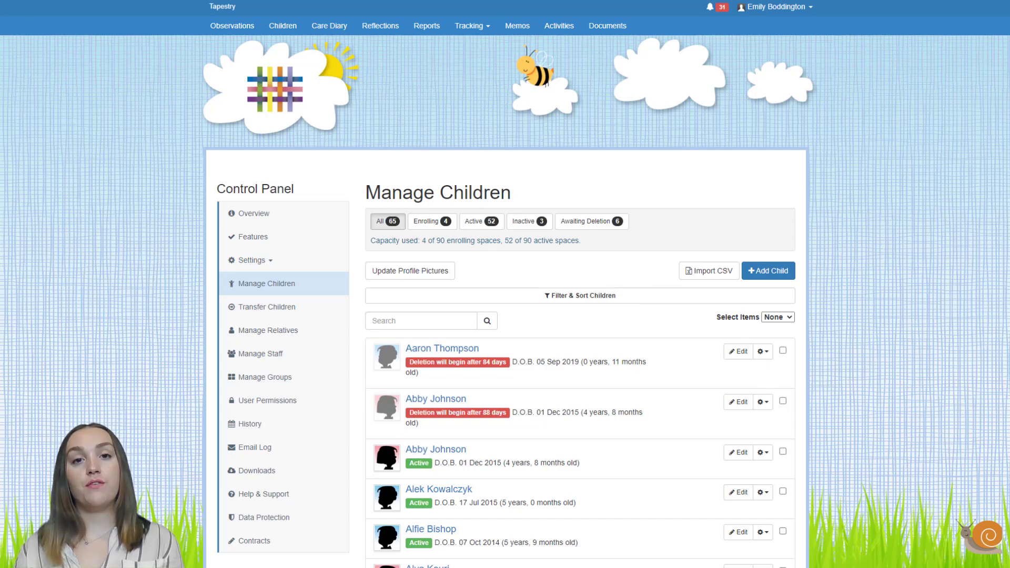
scroll(578, 316, "down", 20)
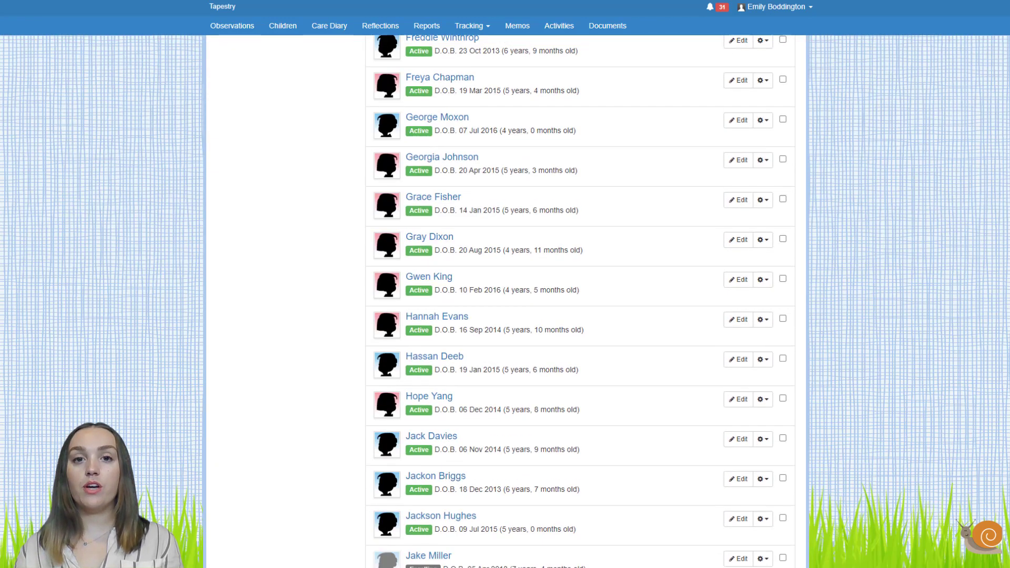
scroll(579, 315, "down", 2)
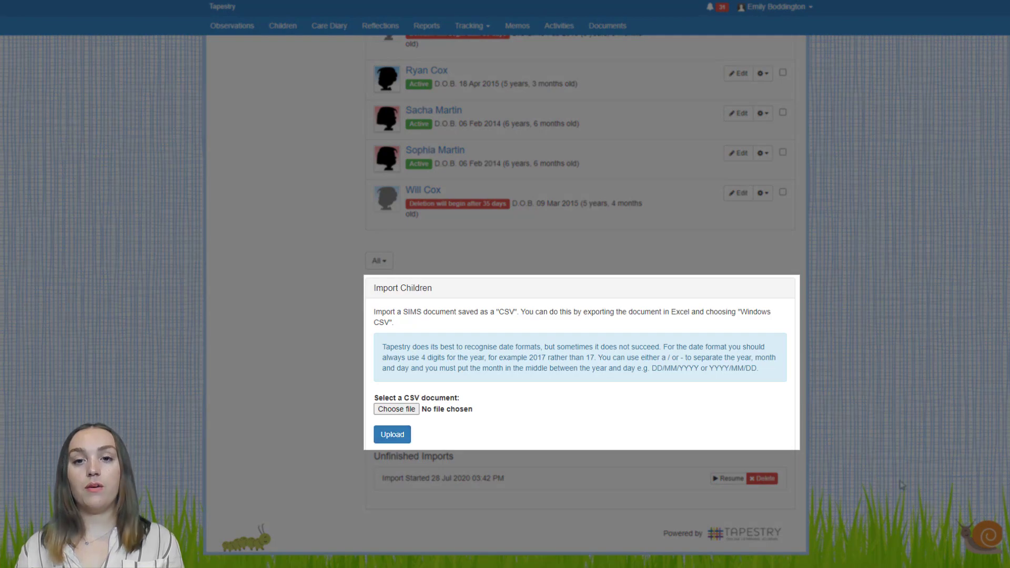
scroll(908, 136, "up", 20)
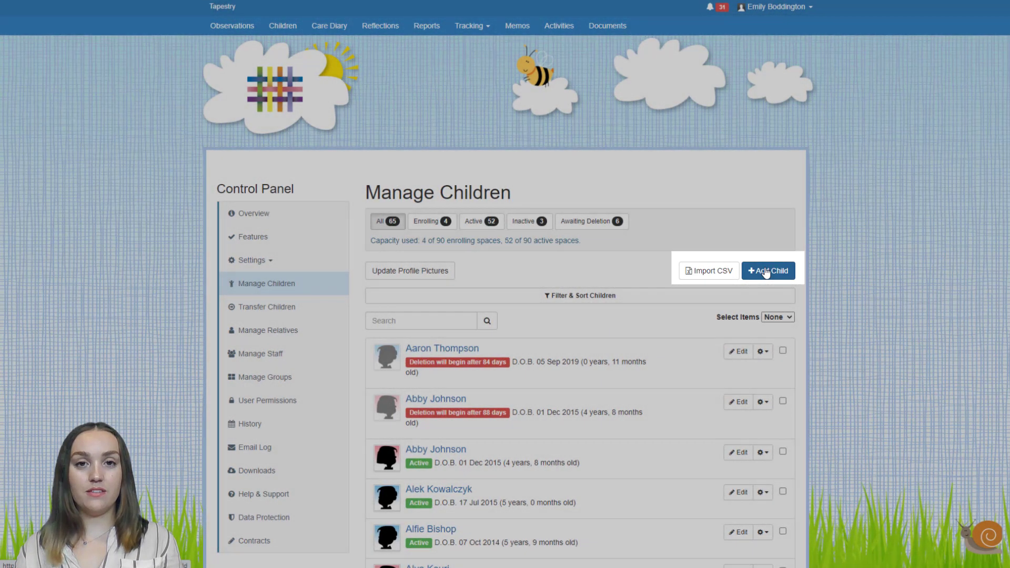
- Start a new child with + Add Child and expand the form's Status dropdown
left_click(767, 272)
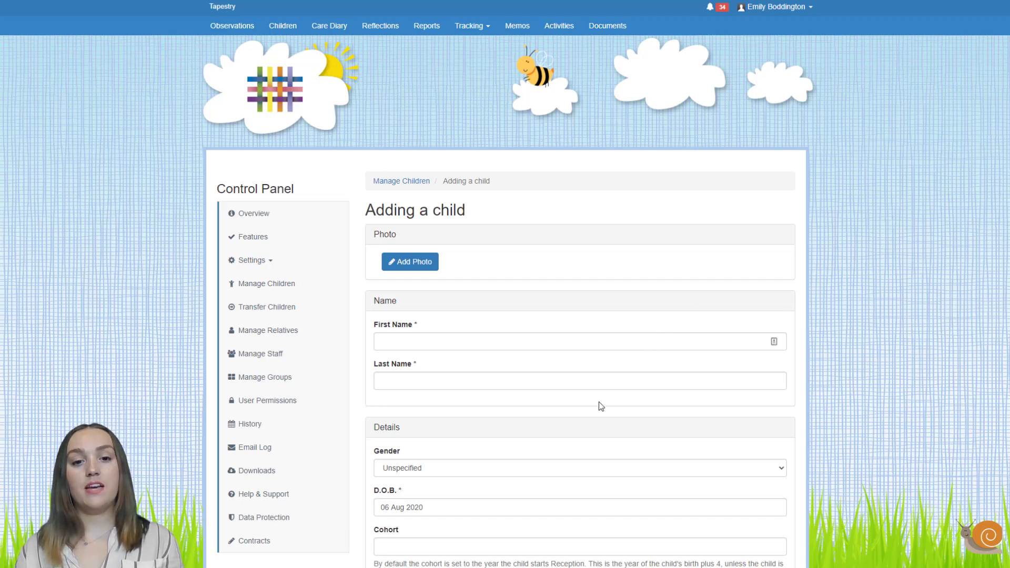
scroll(600, 408, "down", 1)
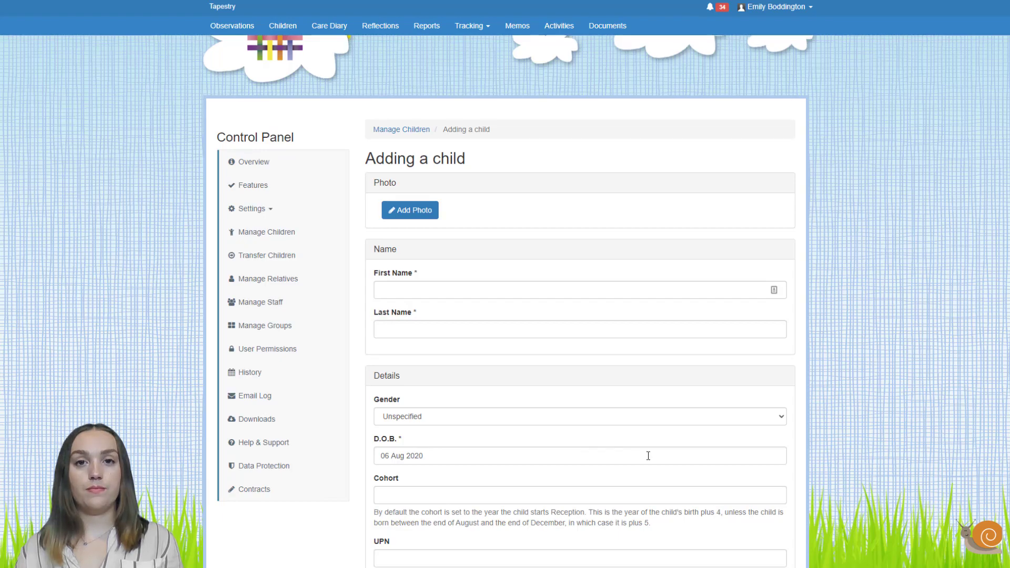
scroll(648, 455, "down", 10)
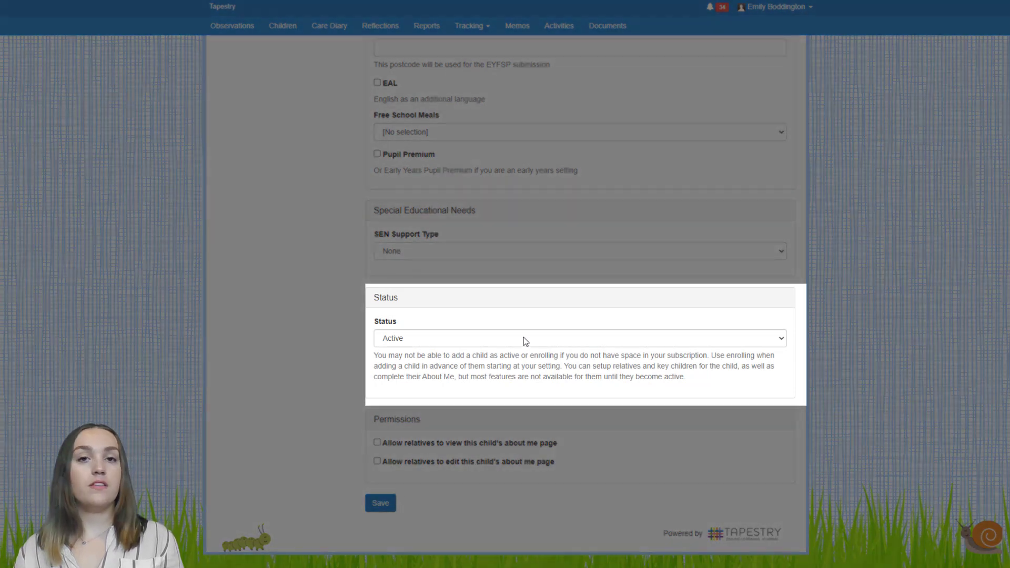
left_click(524, 340)
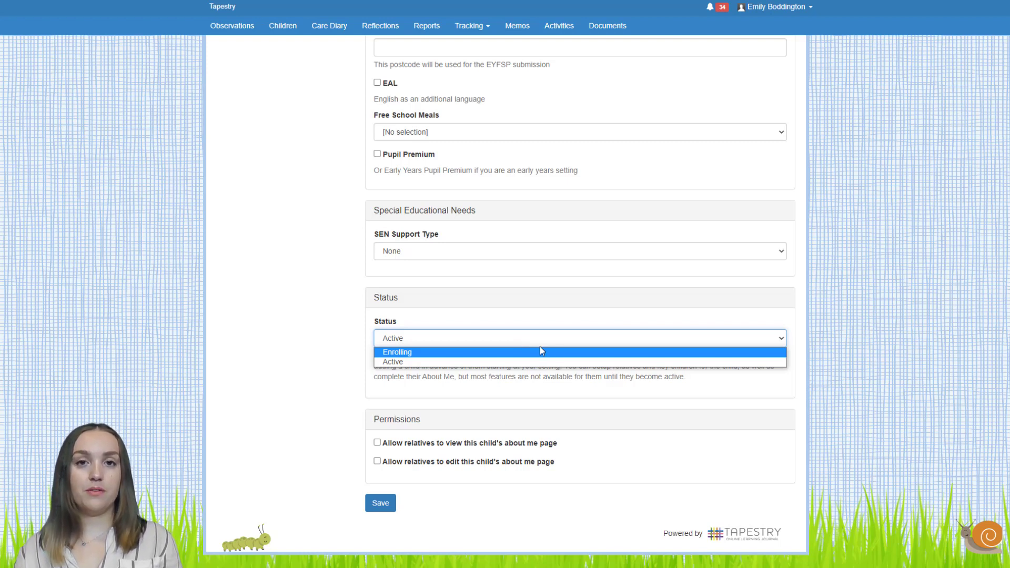
- Leave the new child's Status on Active and return to the top of the form
left_click(850, 375)
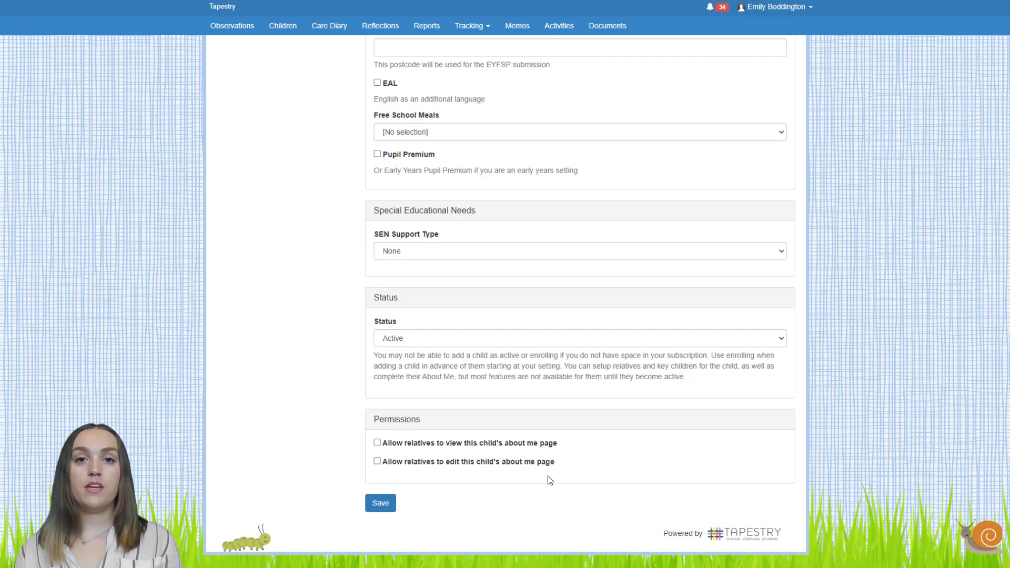
scroll(547, 479, "up", 12)
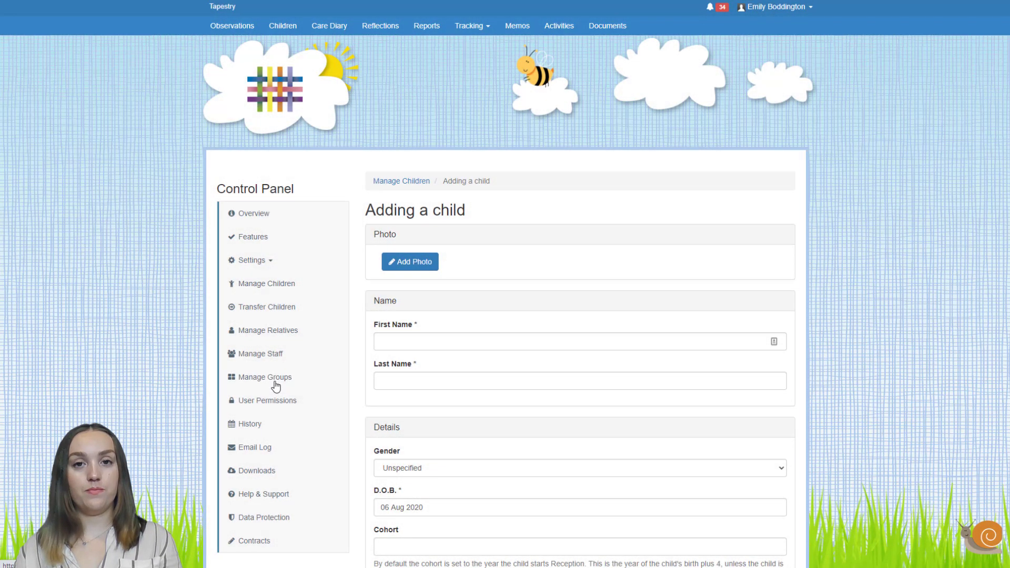
- Go to Manage Groups and start a new child group with + Add Group
left_click(275, 386)
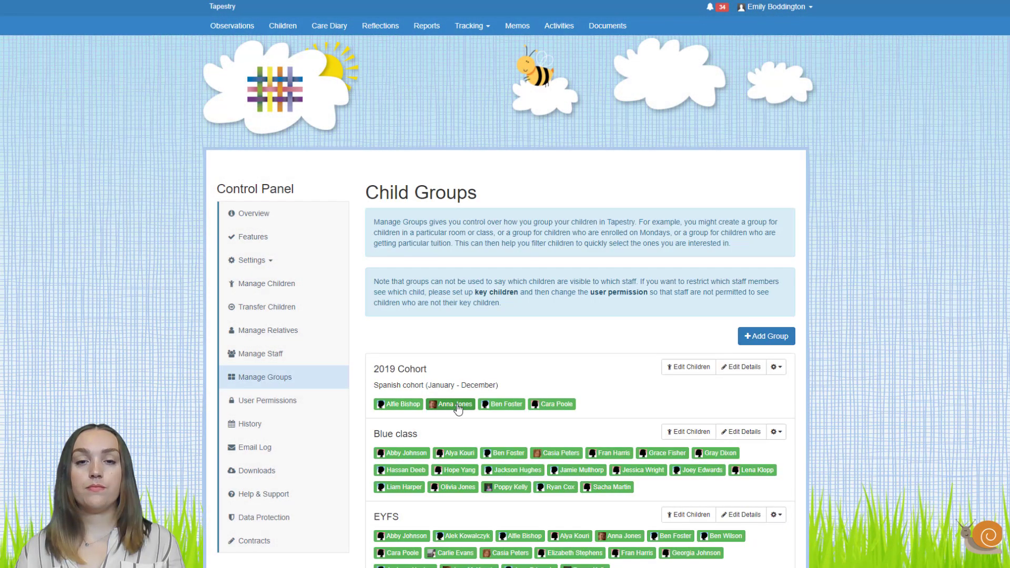
scroll(494, 408, "down", 2)
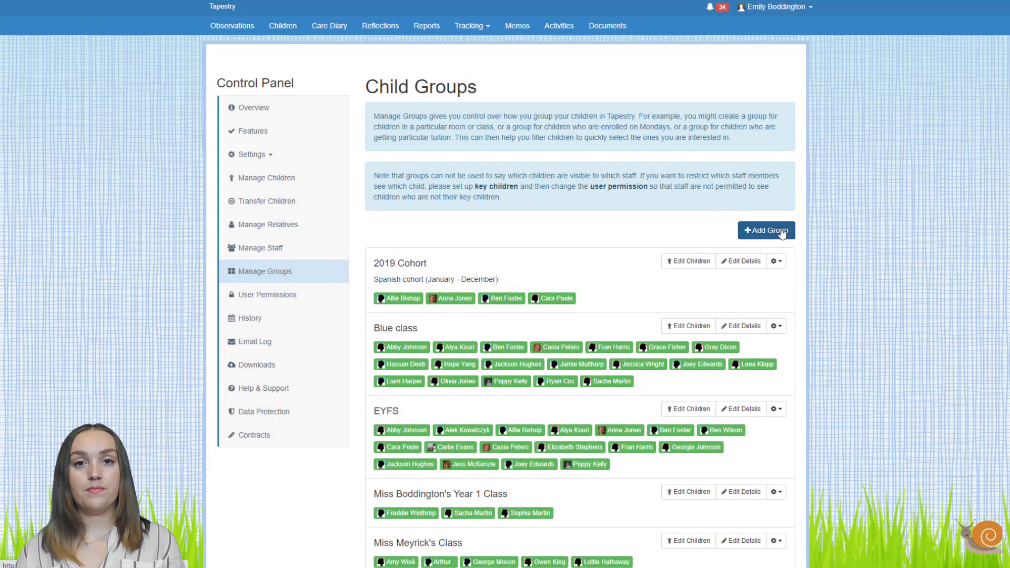
left_click(782, 233)
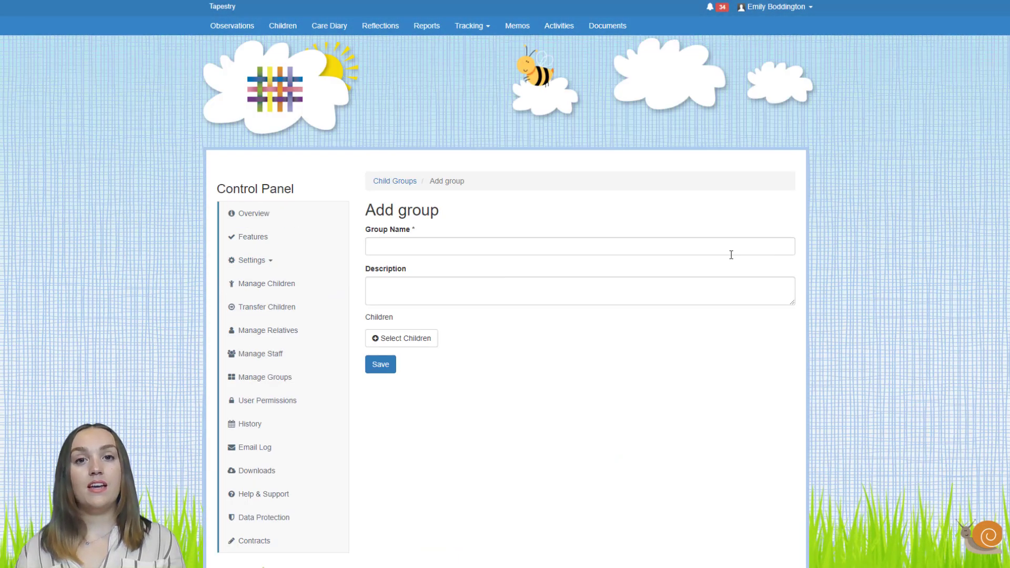
left_click(731, 254)
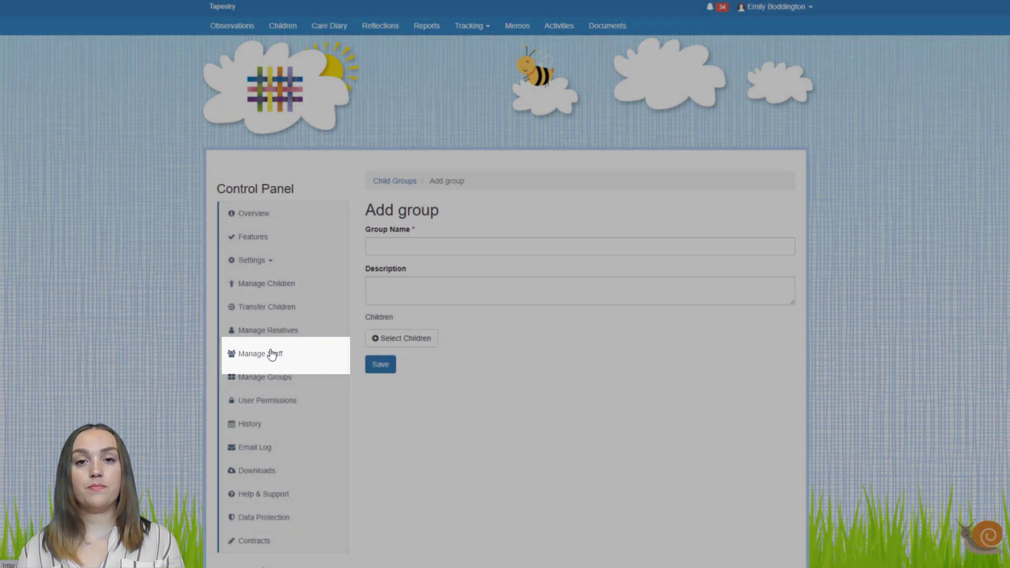
- Open Manage Key Children from Manage Staff to view each staff member's assigned children
left_click(272, 354)
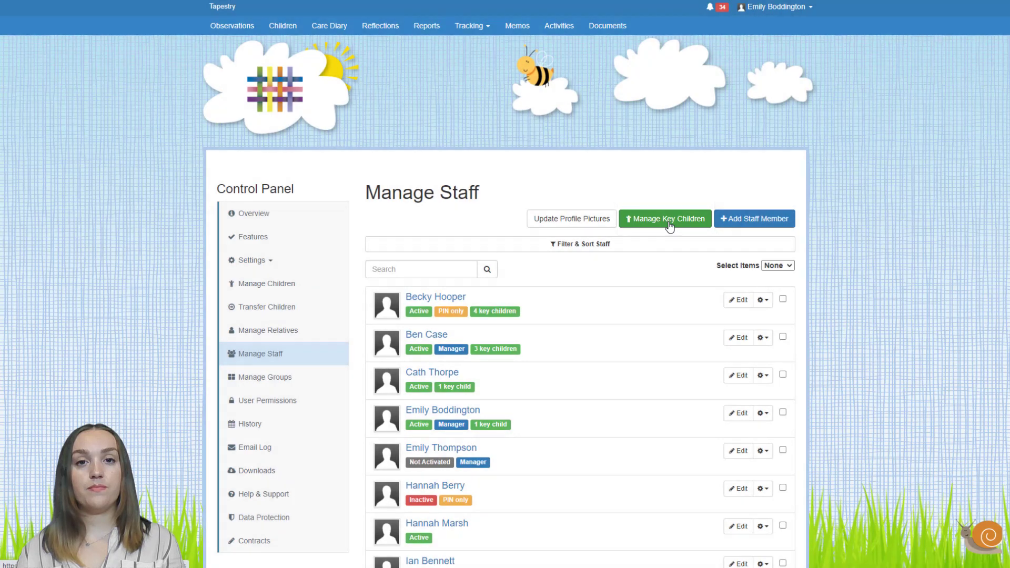
left_click(670, 226)
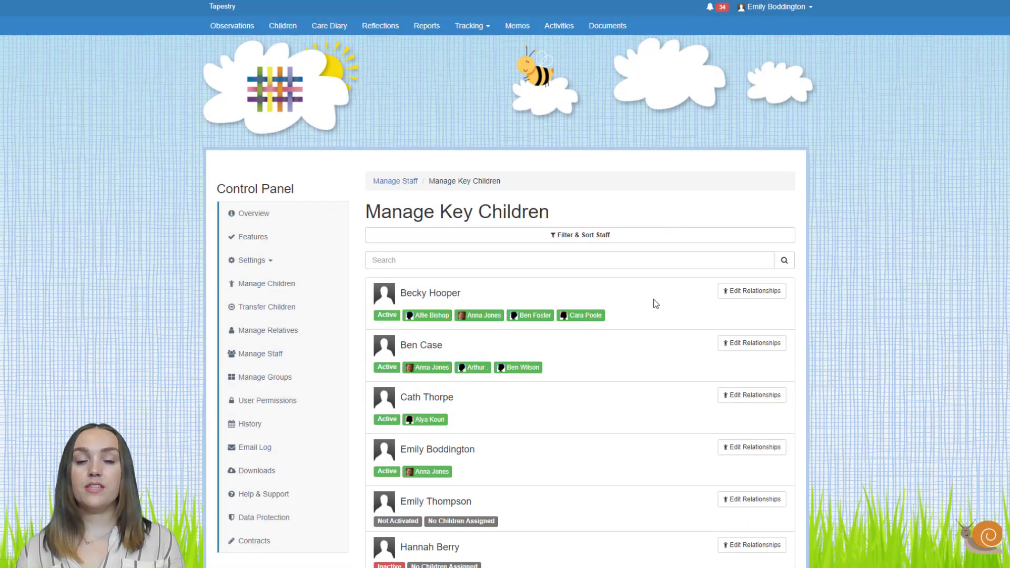
scroll(654, 302, "down", 2)
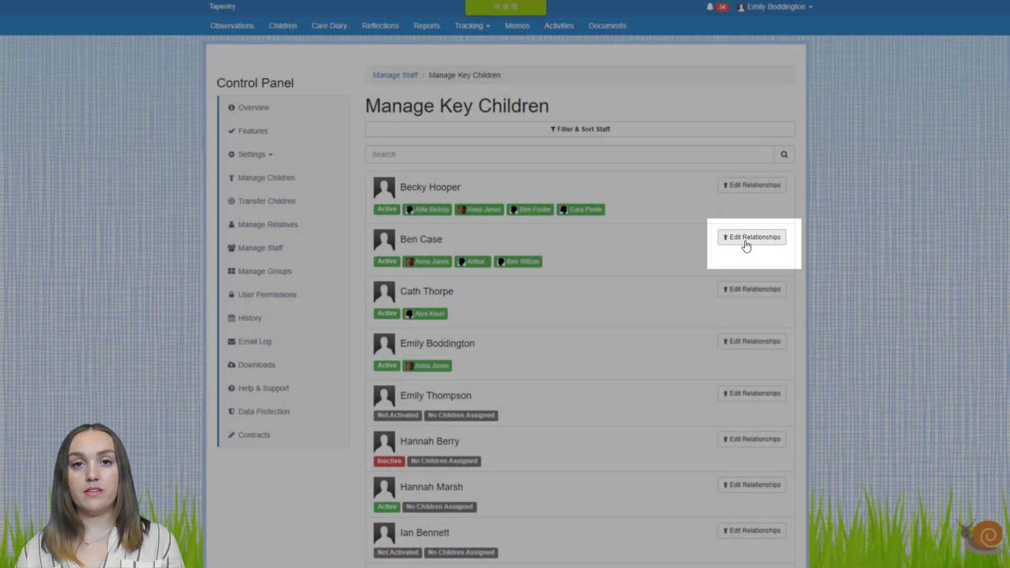
- Change the second staff member's key children to four in Select Children and save with Done
left_click(746, 244)
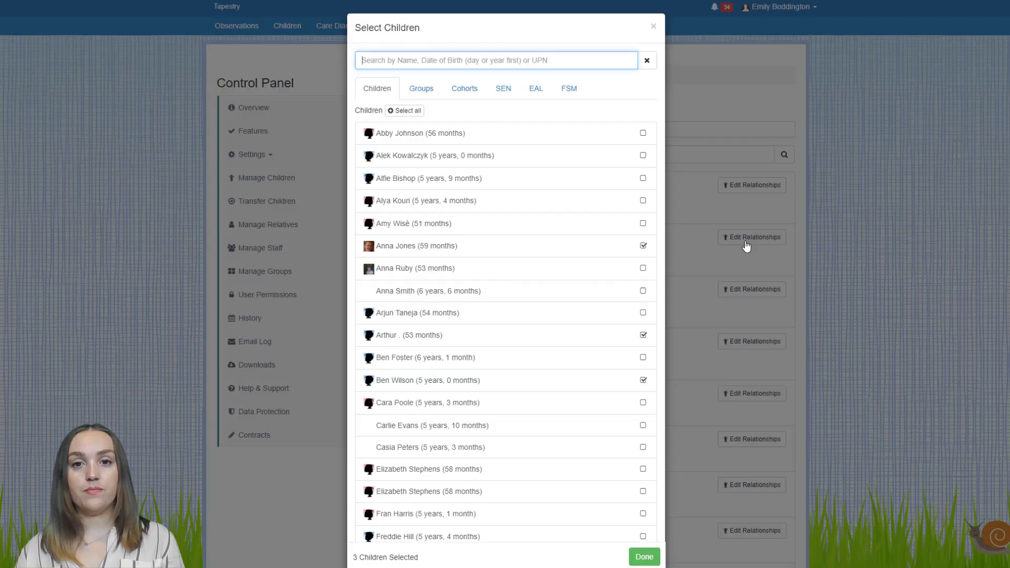
left_click(643, 337)
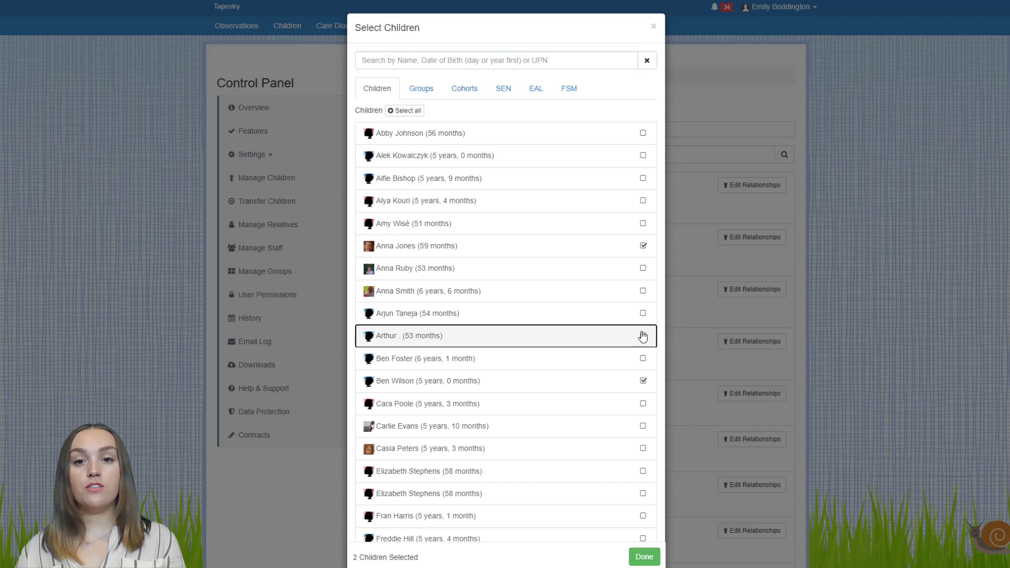
left_click(643, 246)
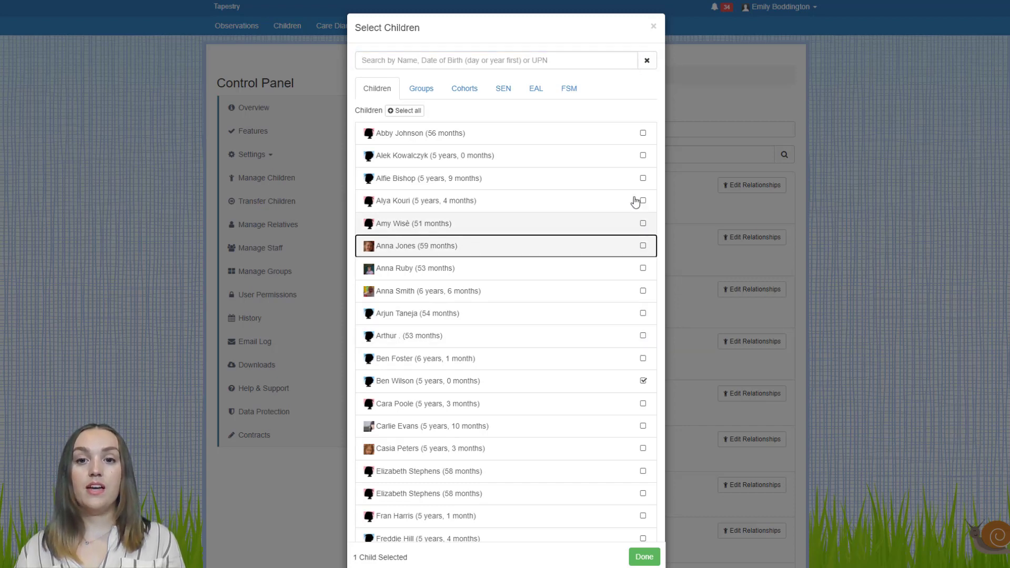
left_click(627, 176)
left_click(623, 223)
left_click(618, 246)
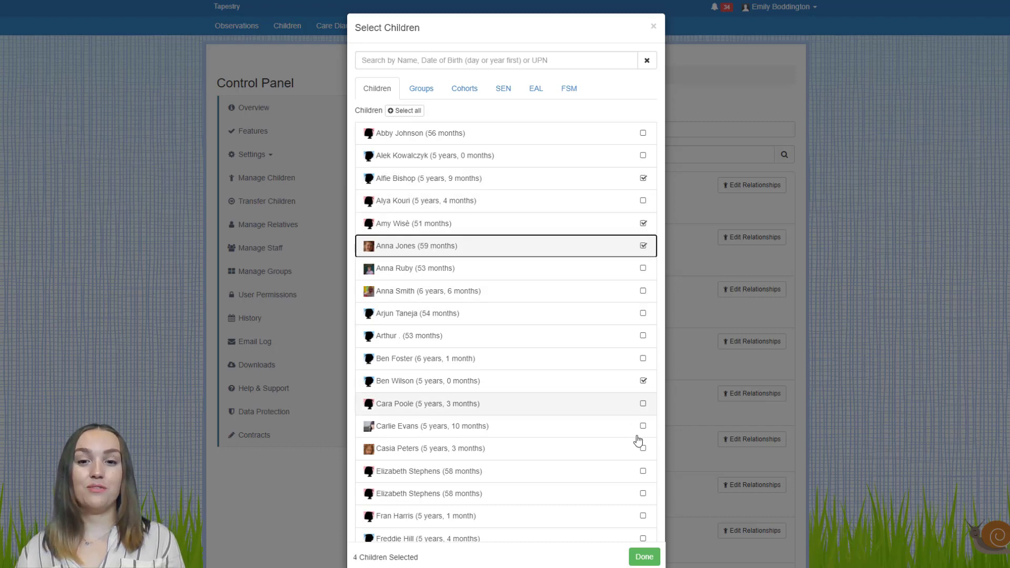
left_click(643, 558)
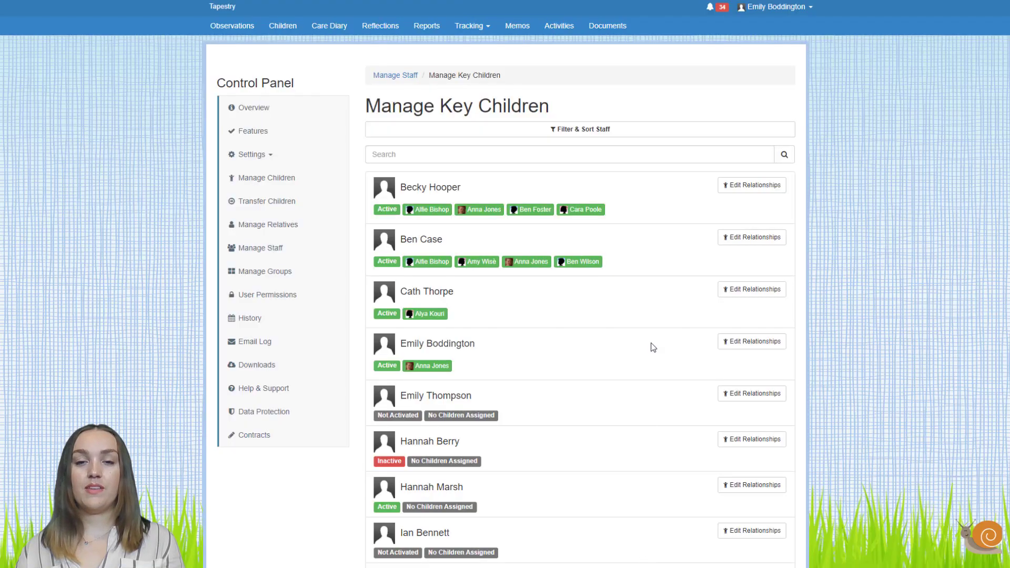